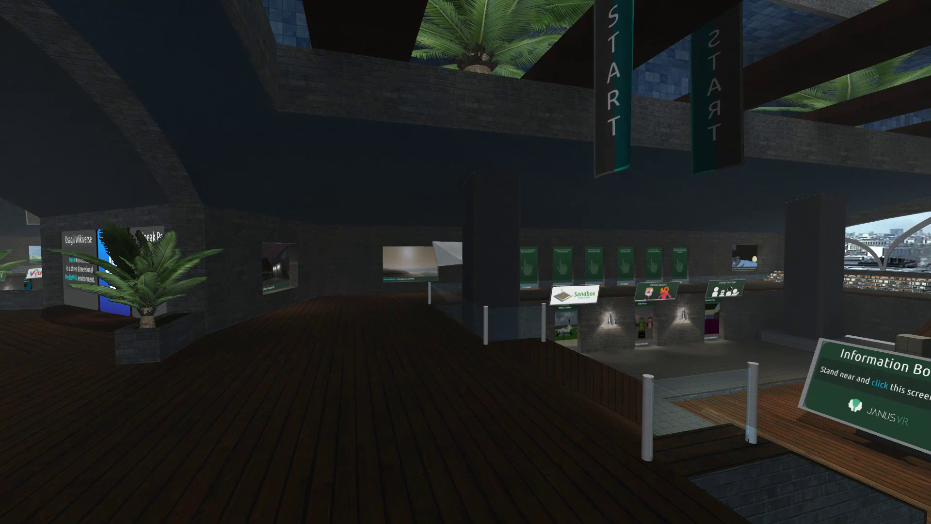
key(Left)
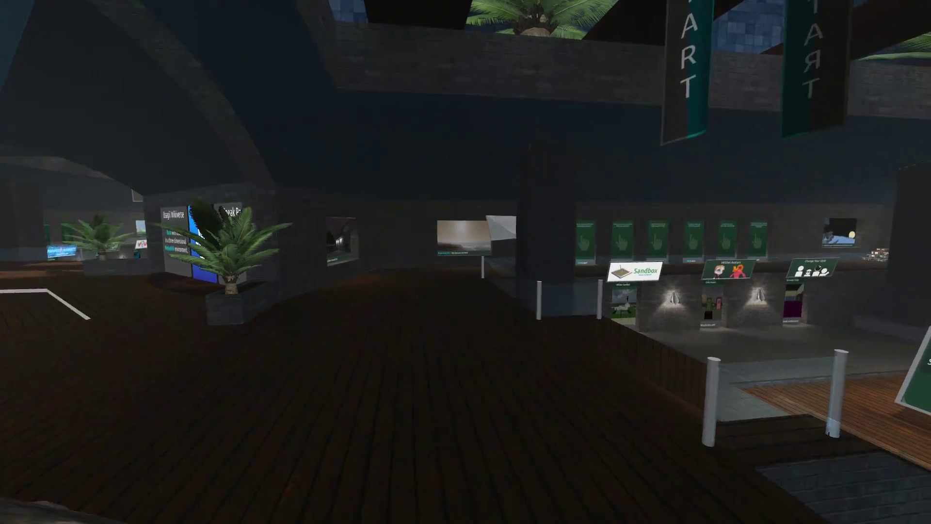
key(Escape)
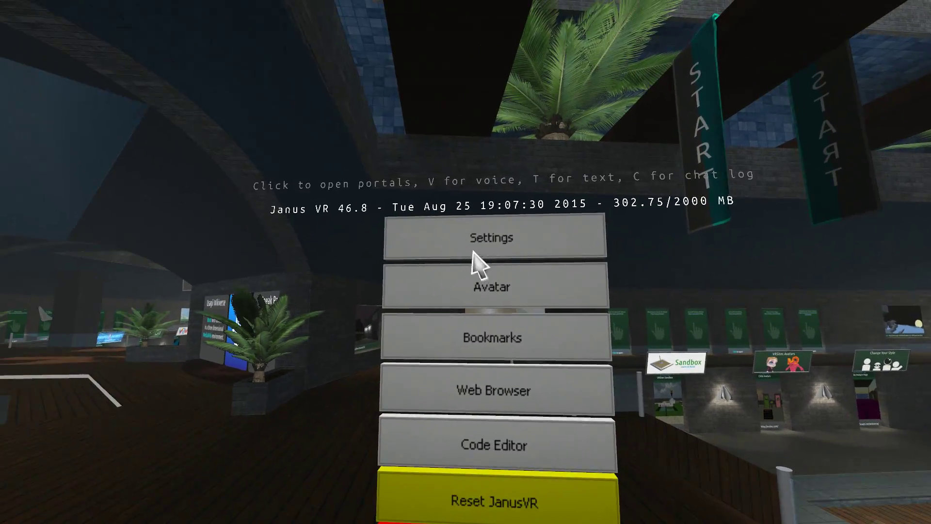
click(495, 242)
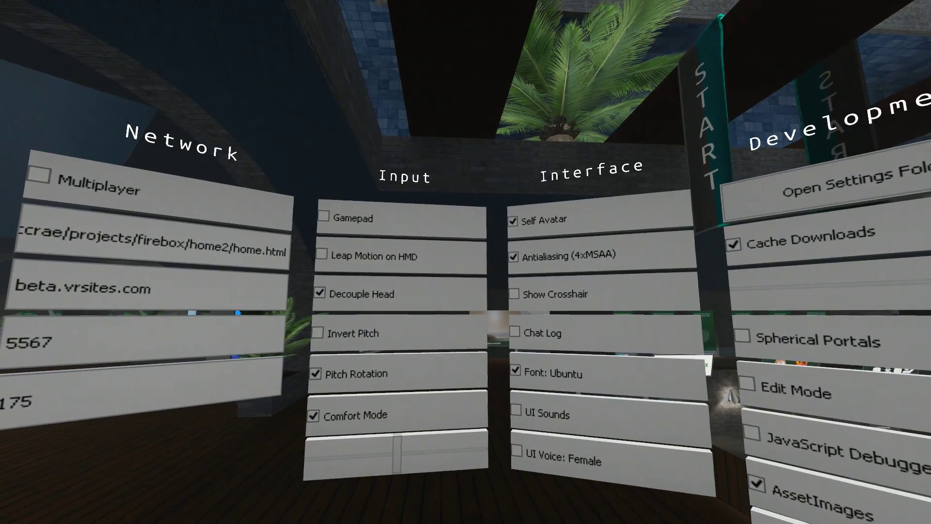
key(Escape)
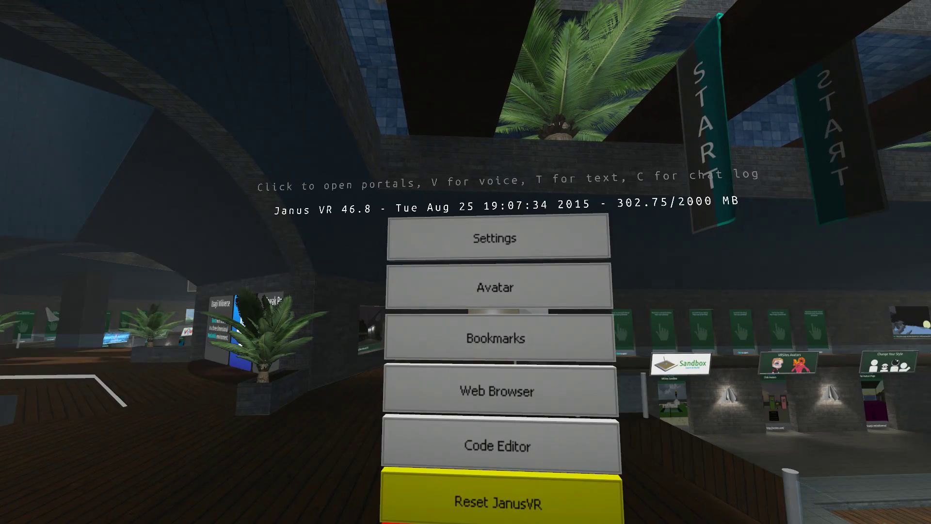
click(487, 231)
key(s)
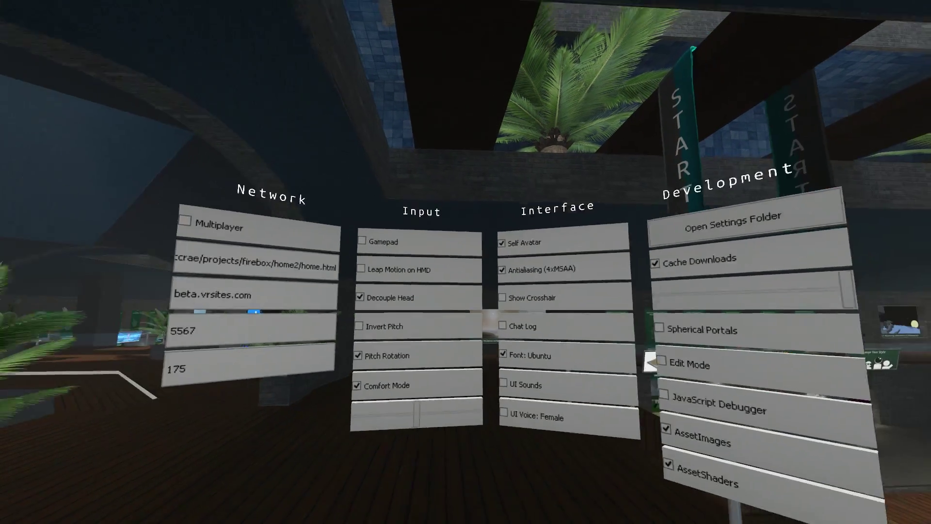
key(w)
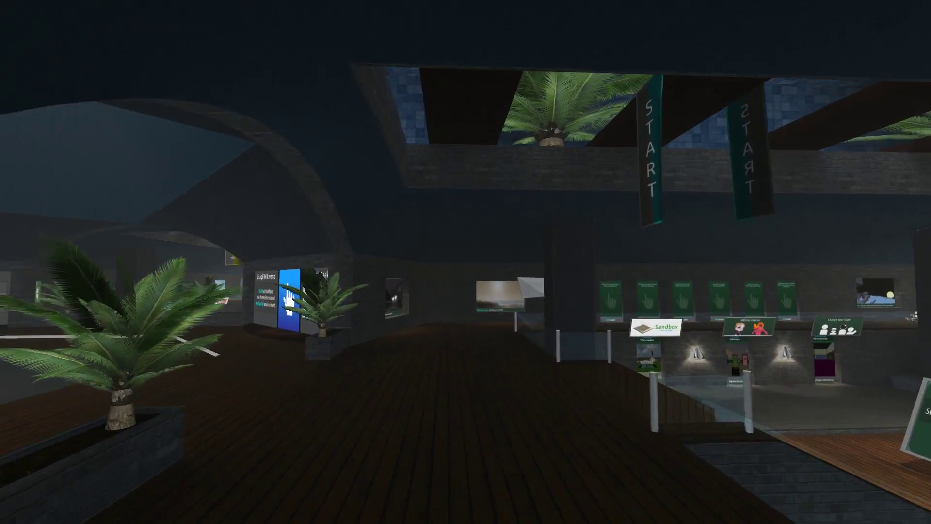
Open the settings and enable Multiplayer in the Network group.
key(Escape)
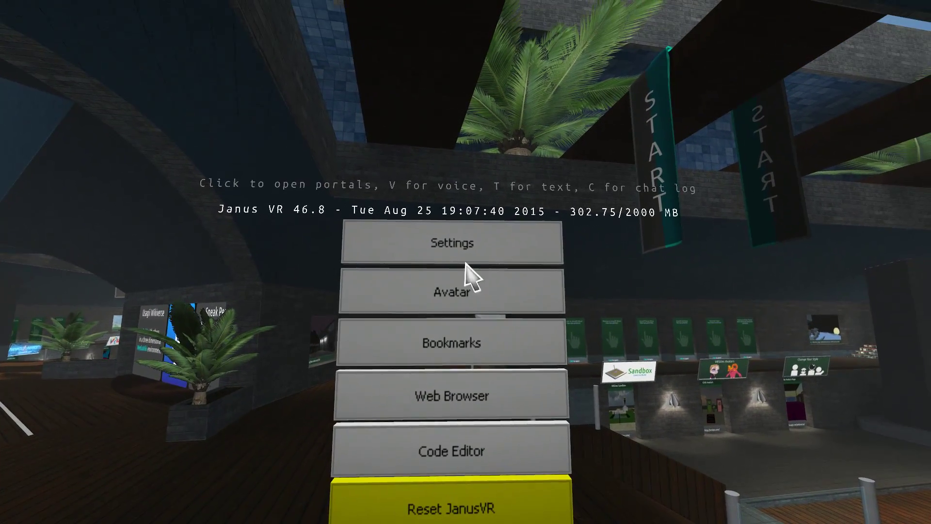
click(461, 258)
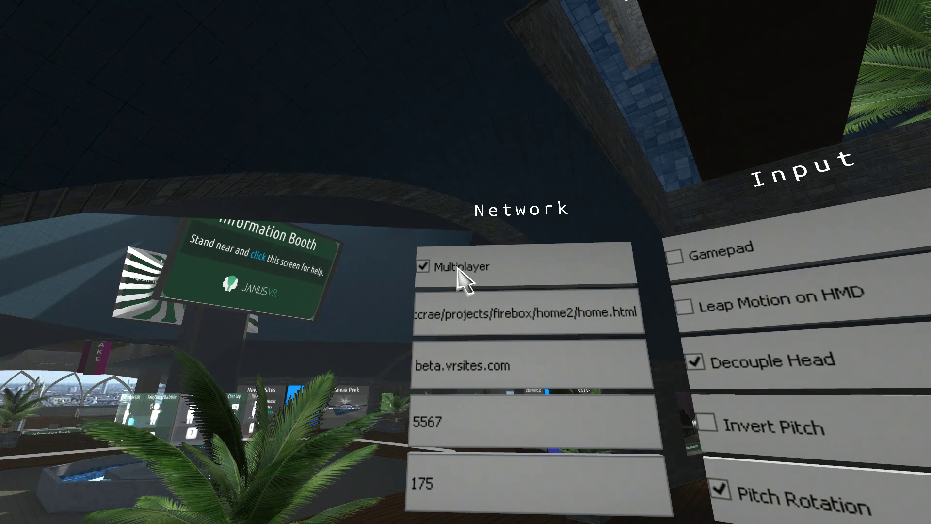
click(423, 266)
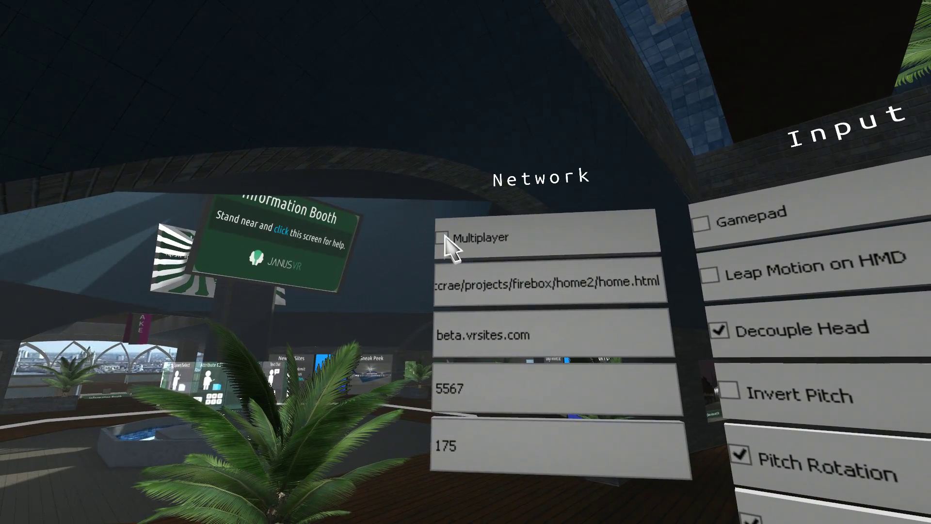
click(441, 236)
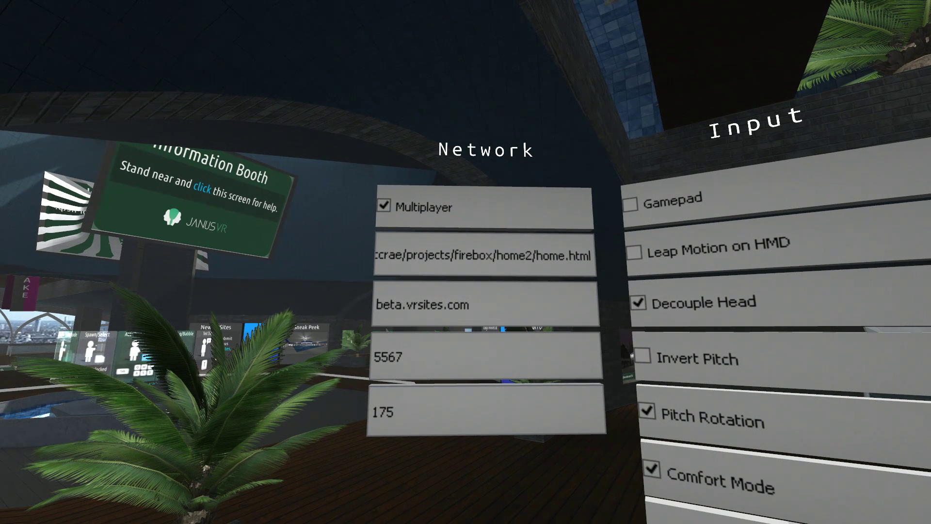
Examine the Network fields for the home address, server, port and the numeric value below them.
click(510, 255)
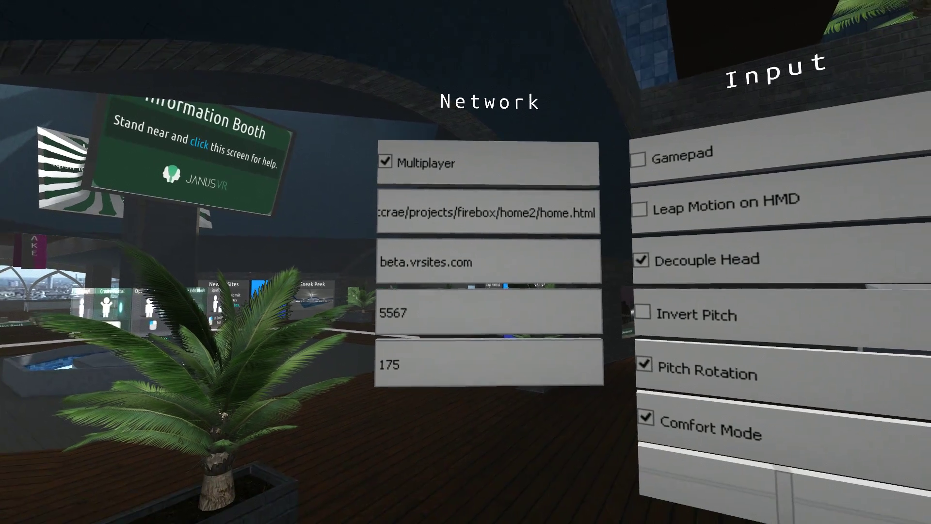
click(463, 281)
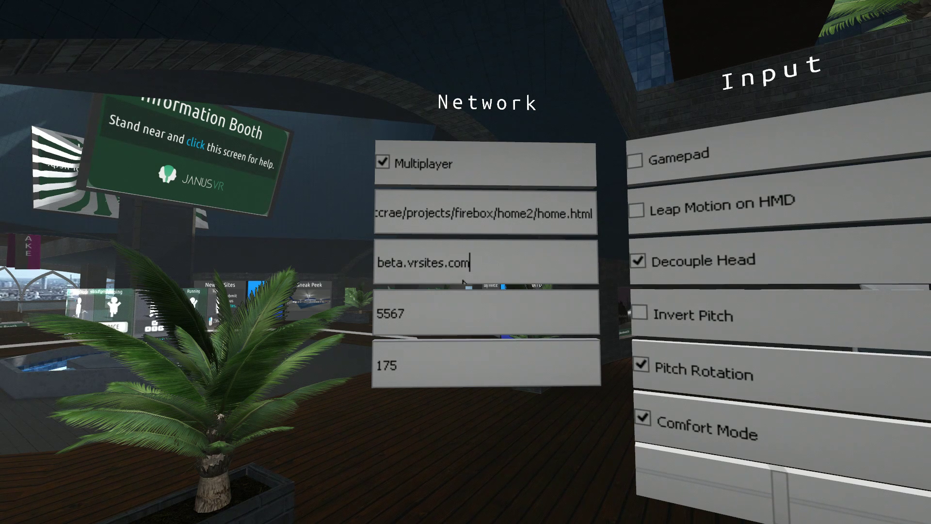
right_drag(524, 278, 497, 350)
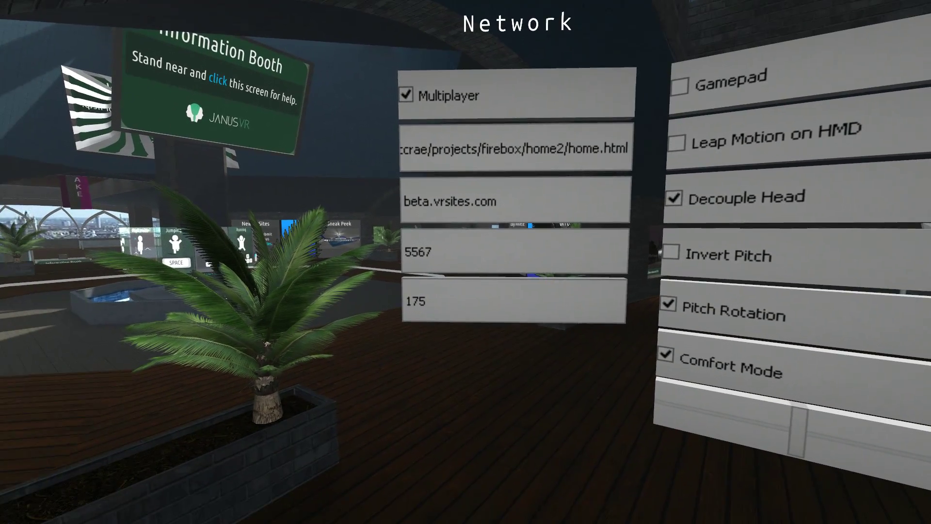
click(444, 256)
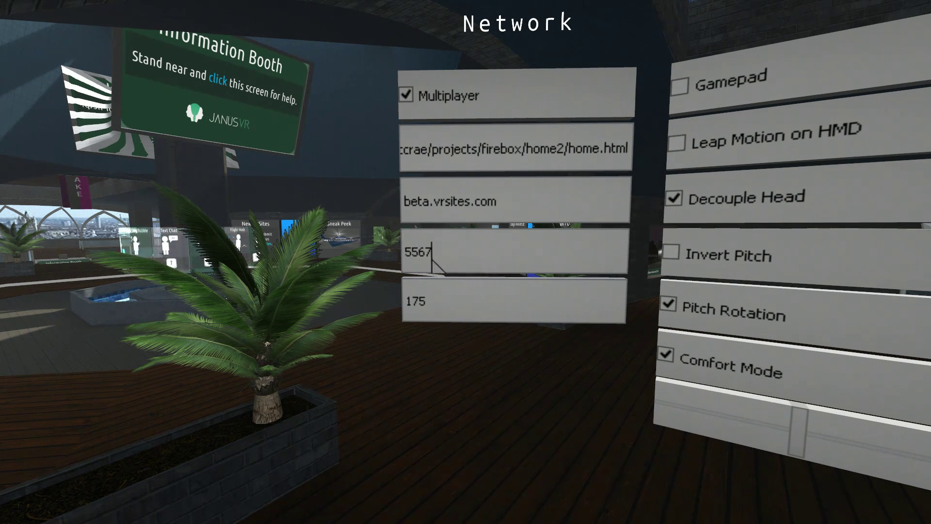
right_drag(478, 248, 474, 311)
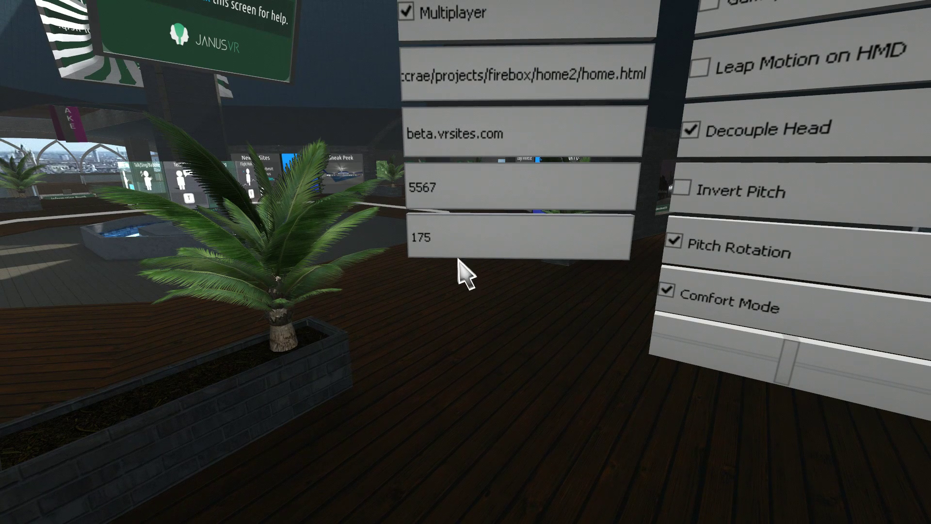
click(476, 237)
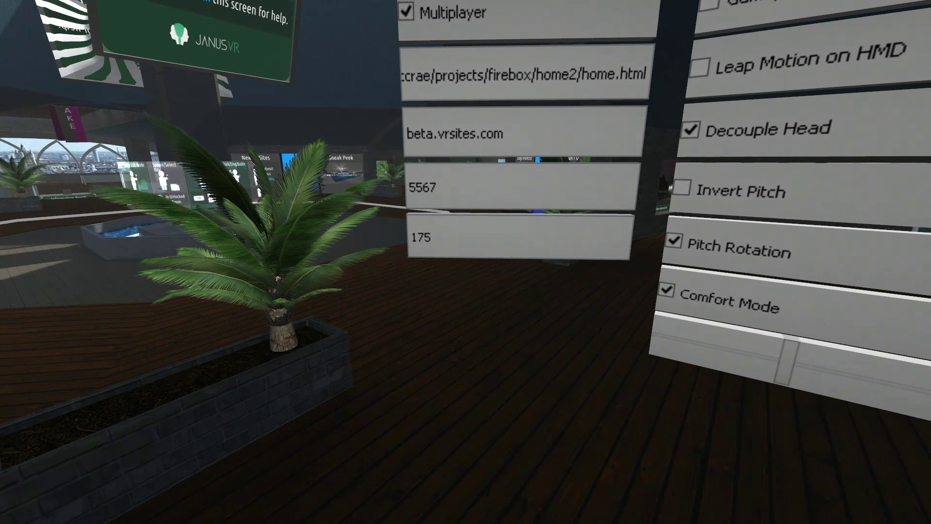
mouse_move(466, 262)
right_down()
mouse_move(466, 194)
mouse_move(461, 258)
mouse_move(461, 247)
right_up()
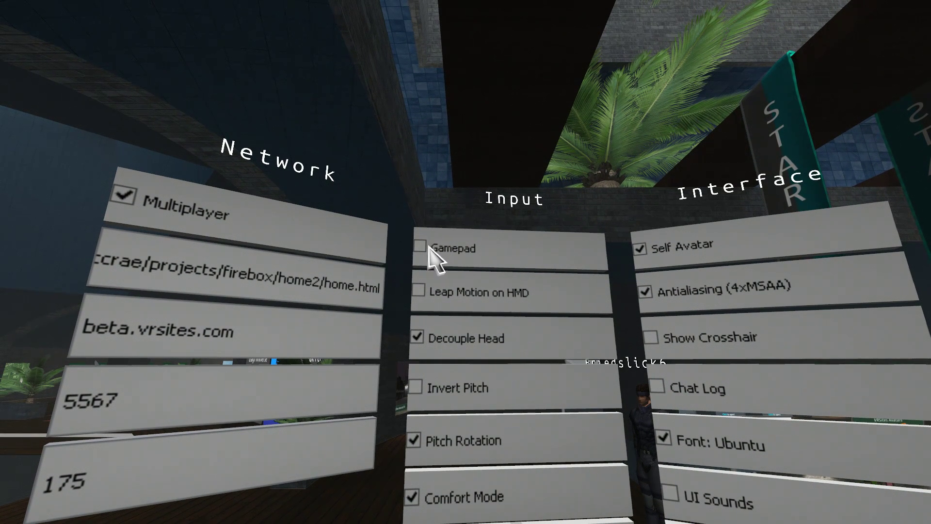
Toggle Gamepad on and off, and enable Leap Motion on HMD in the Input settings.
click(420, 246)
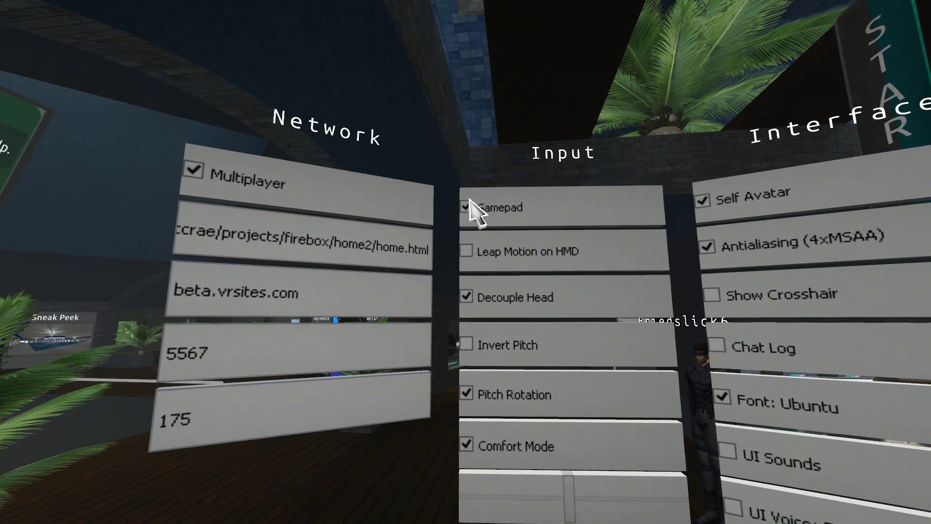
click(468, 204)
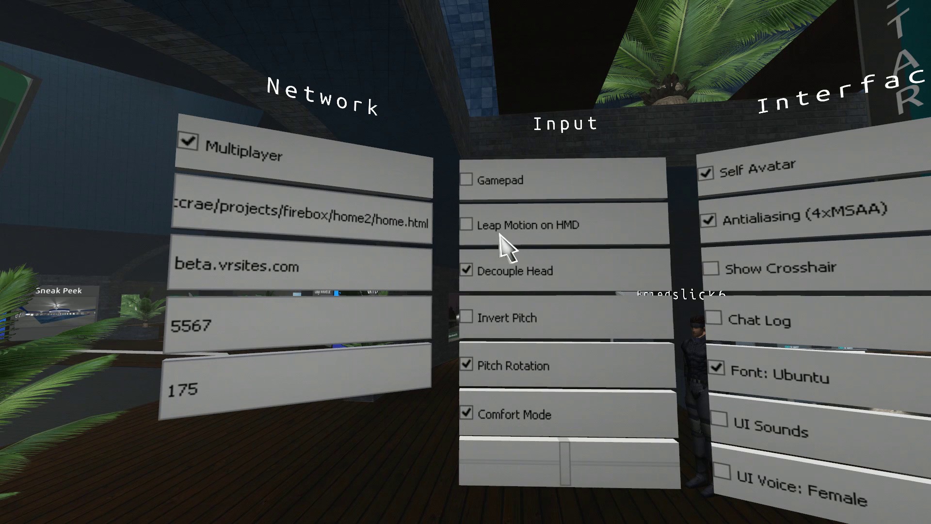
click(467, 224)
click(467, 225)
click(464, 232)
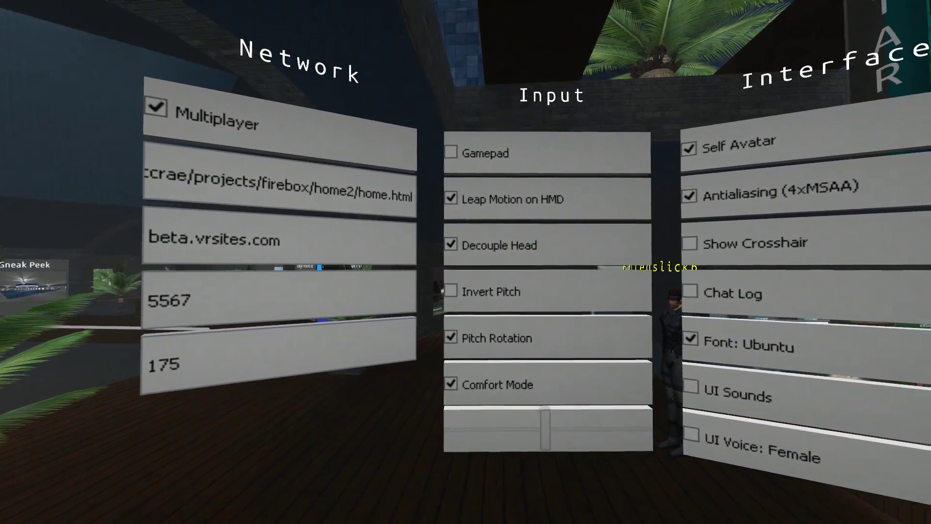
Turn Decouple Head off and back on, and try the Invert Pitch option.
click(455, 237)
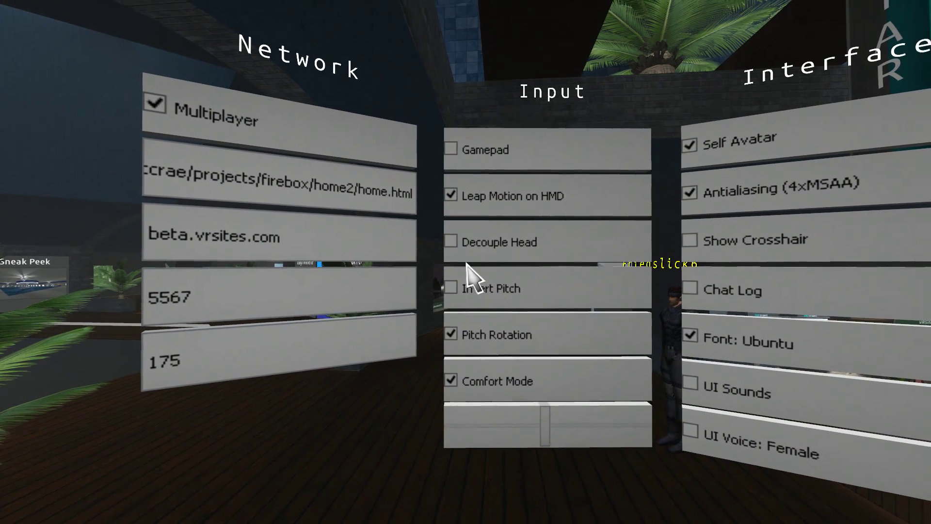
click(454, 242)
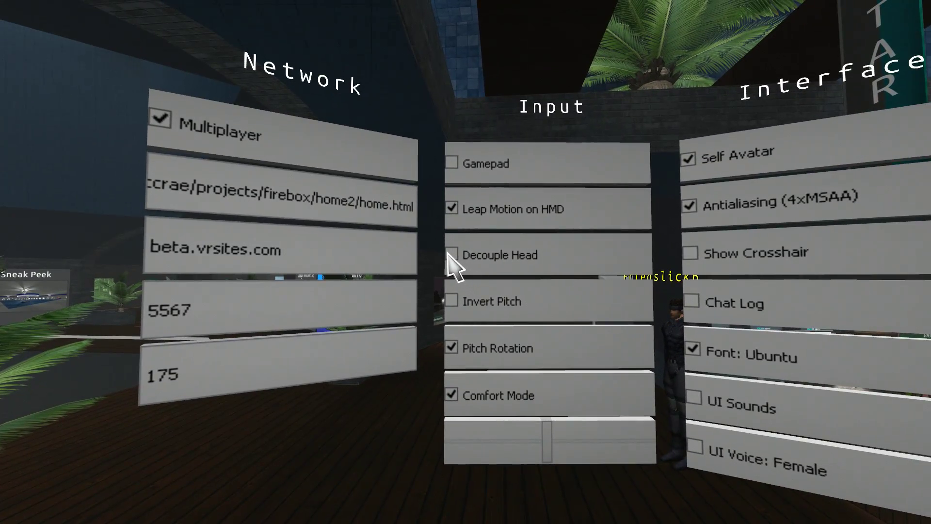
click(450, 253)
click(454, 252)
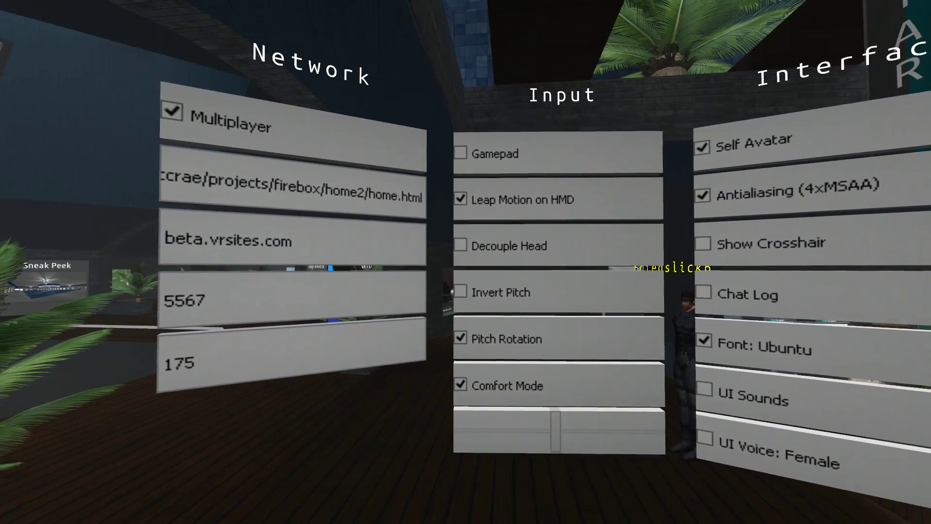
click(461, 245)
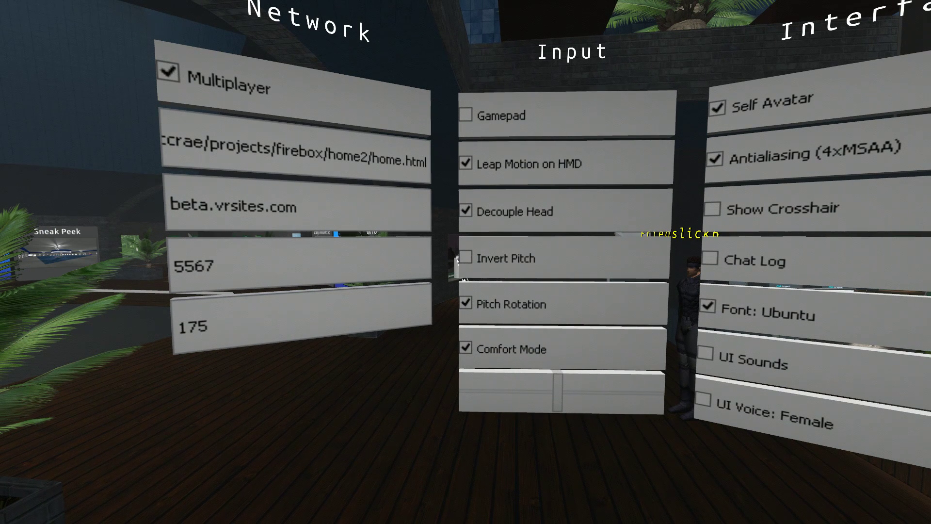
click(465, 257)
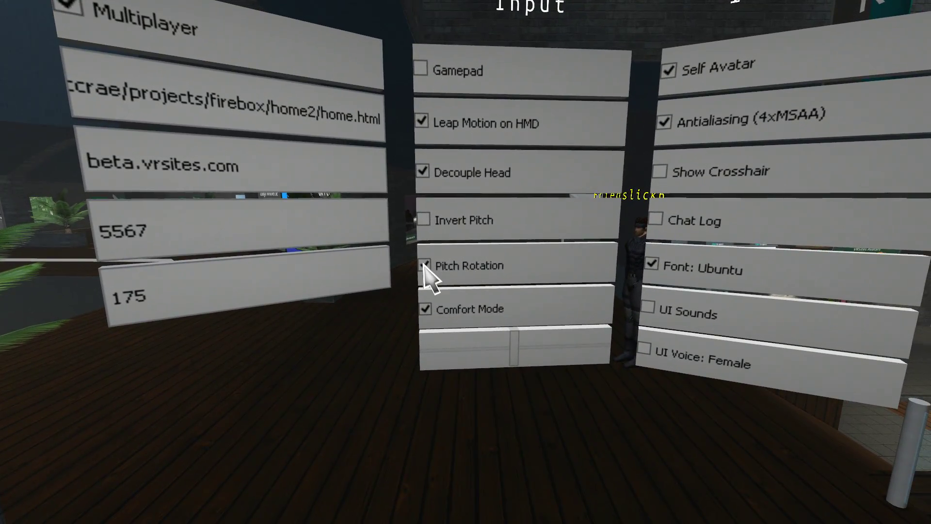
Turn Pitch Rotation off, and try the slider below Comfort Mode at both ends before setting it near the middle.
click(424, 265)
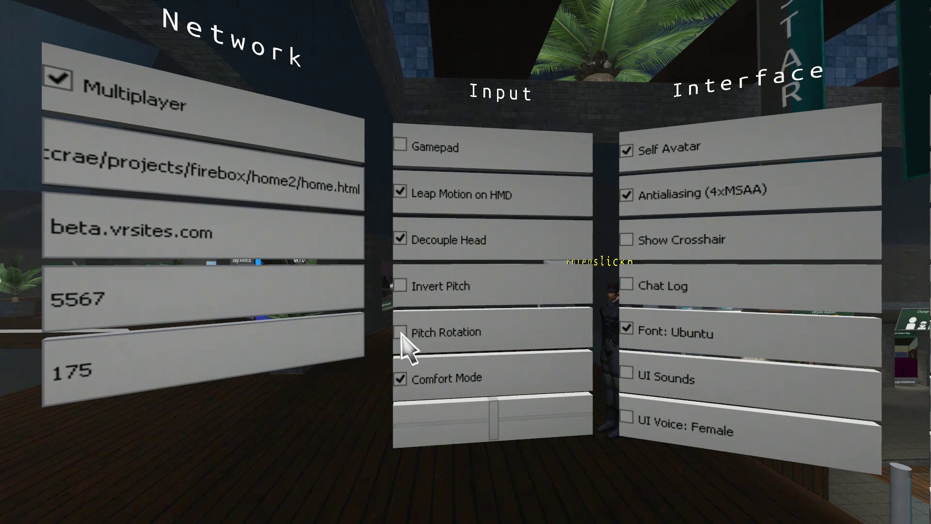
click(400, 333)
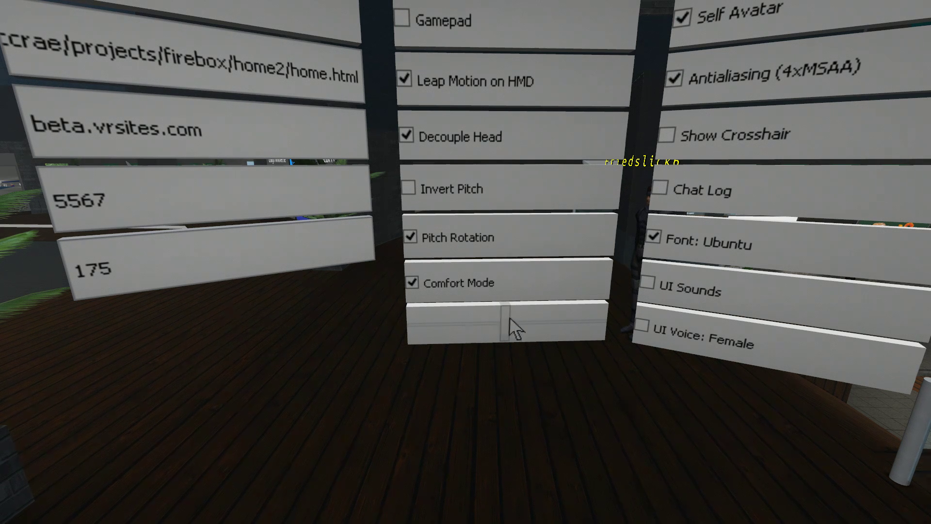
drag(505, 316, 426, 327)
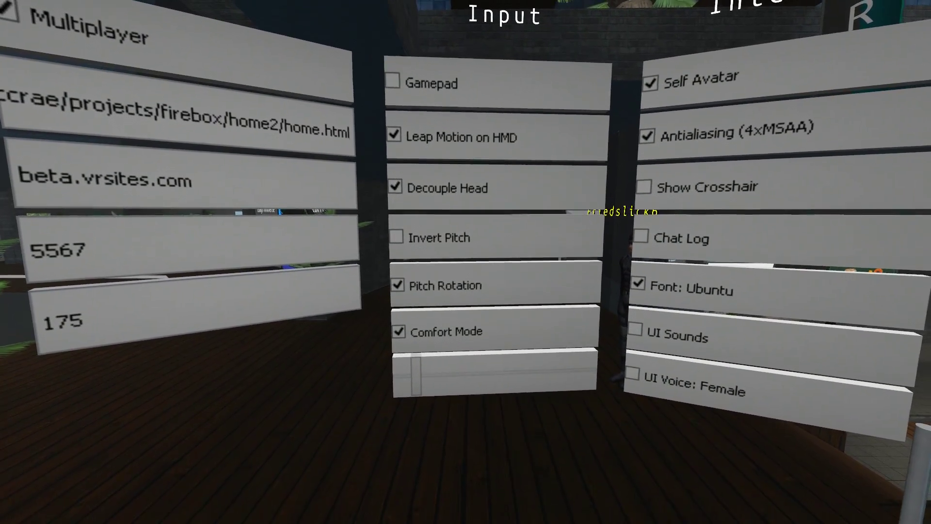
click(464, 272)
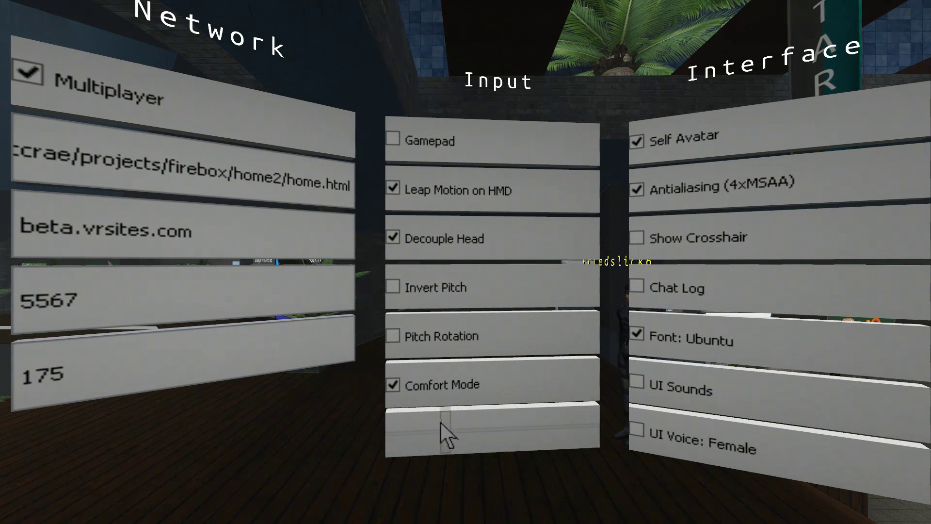
drag(441, 424, 577, 436)
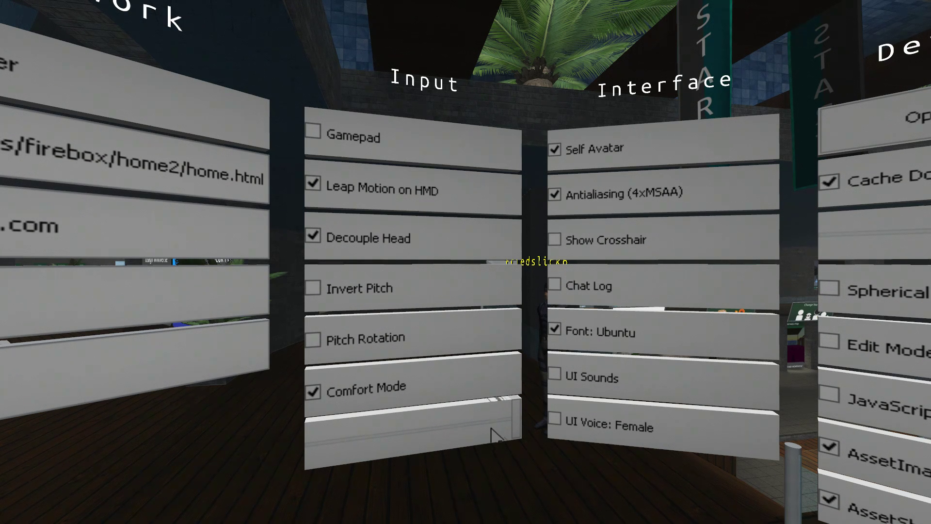
drag(401, 431, 422, 430)
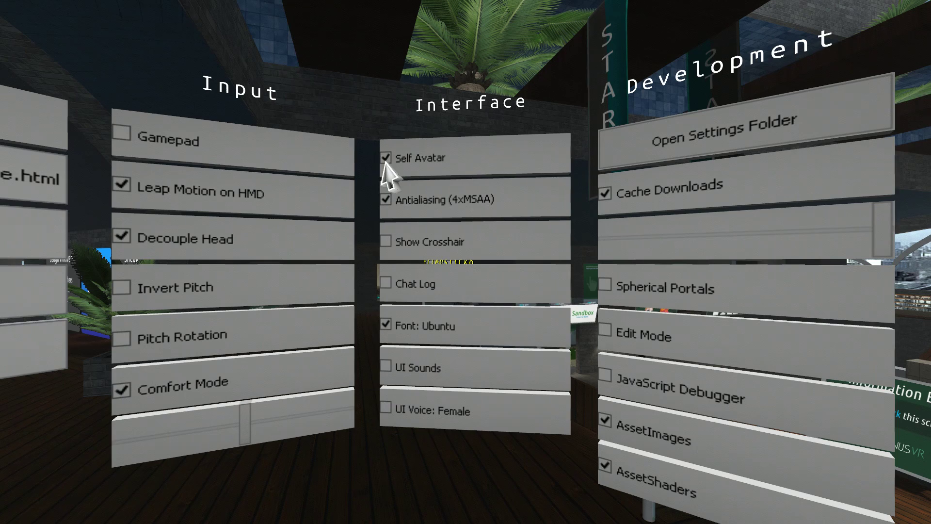
Toggle Self Avatar in the Interface settings and return to the main menu.
click(456, 163)
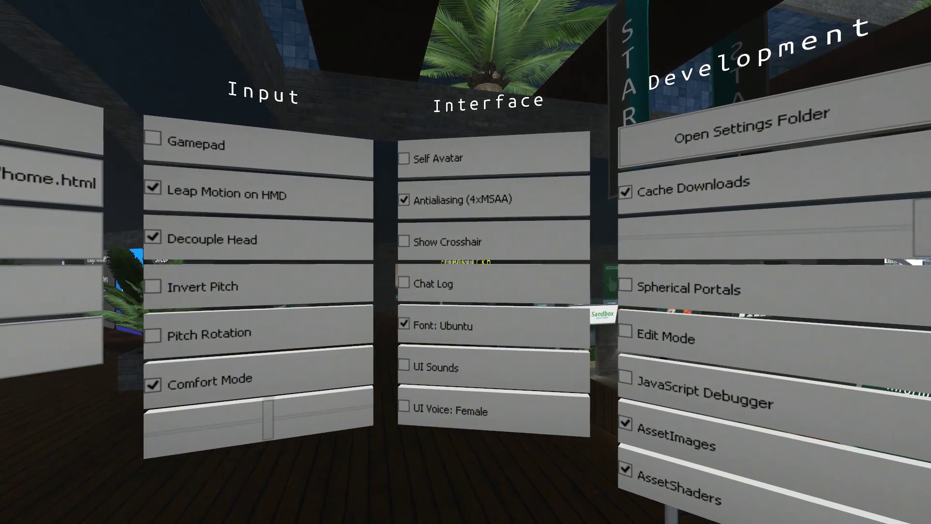
click(438, 161)
key(Escape)
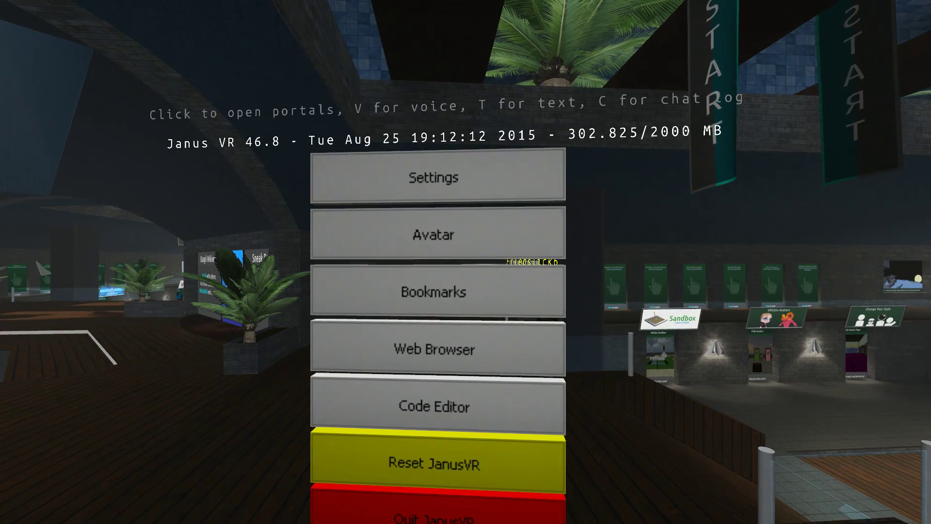
key(Escape)
key(Escape)
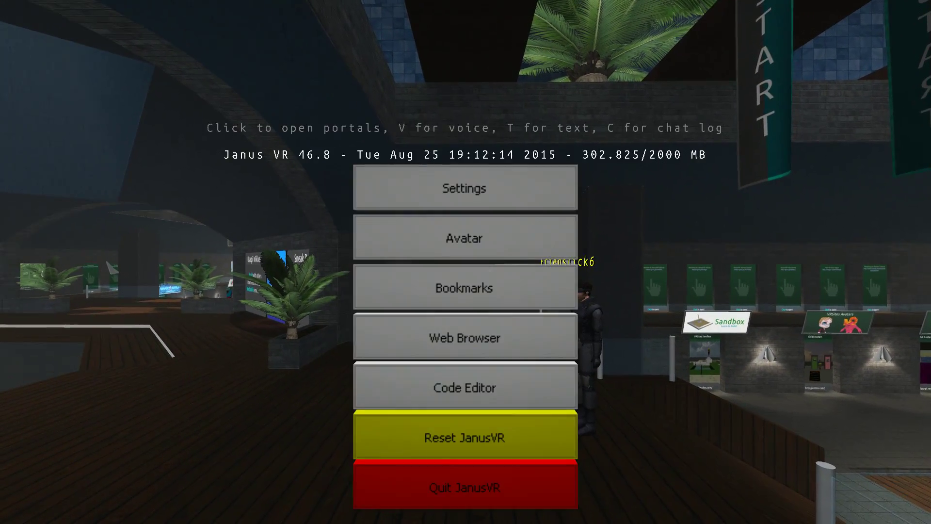
Turn Pitch Rotation back on in the Input settings and return to the world to look up and down.
click(433, 187)
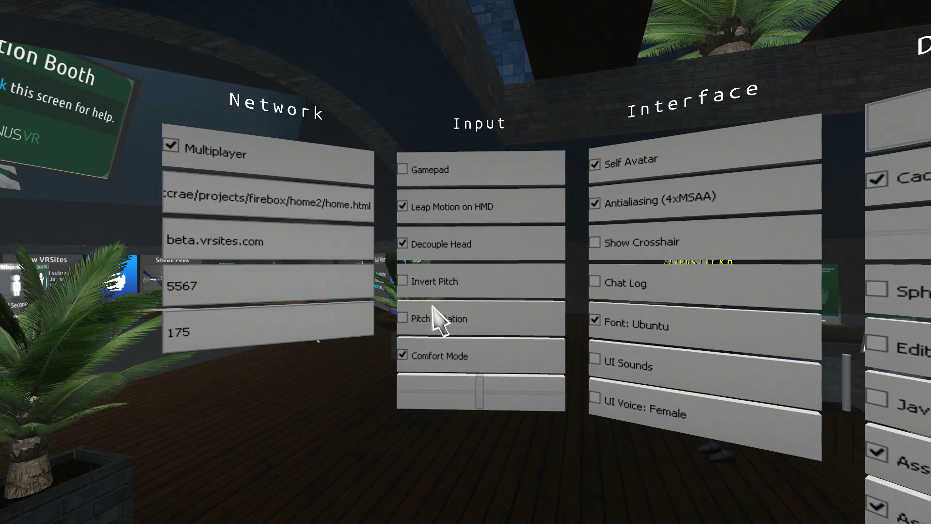
click(403, 319)
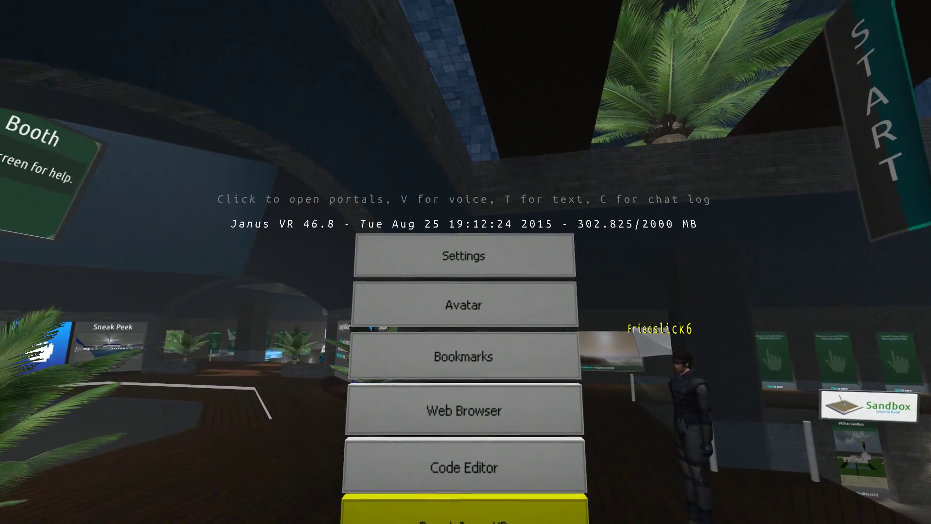
click(463, 256)
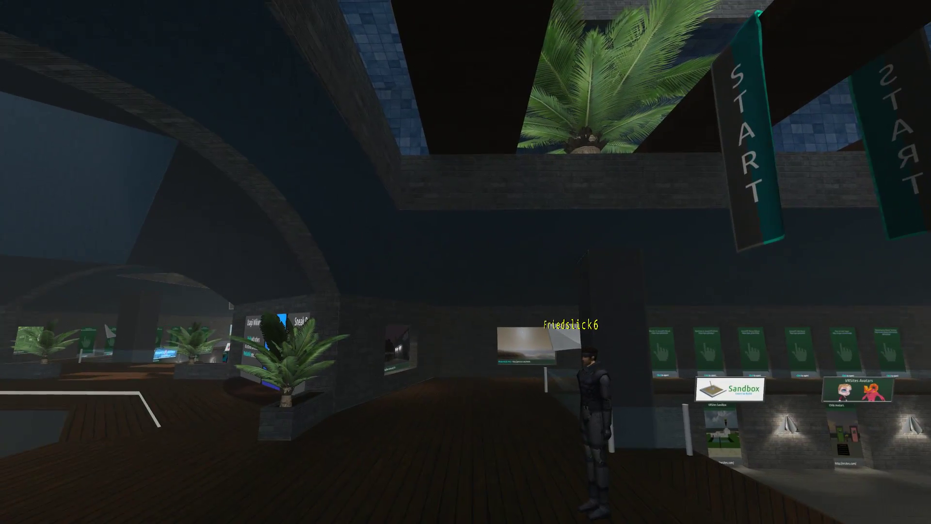
Turn on Antialiasing (4xMSAA) and Show Crosshair in the Interface settings.
key(Escape)
click(468, 275)
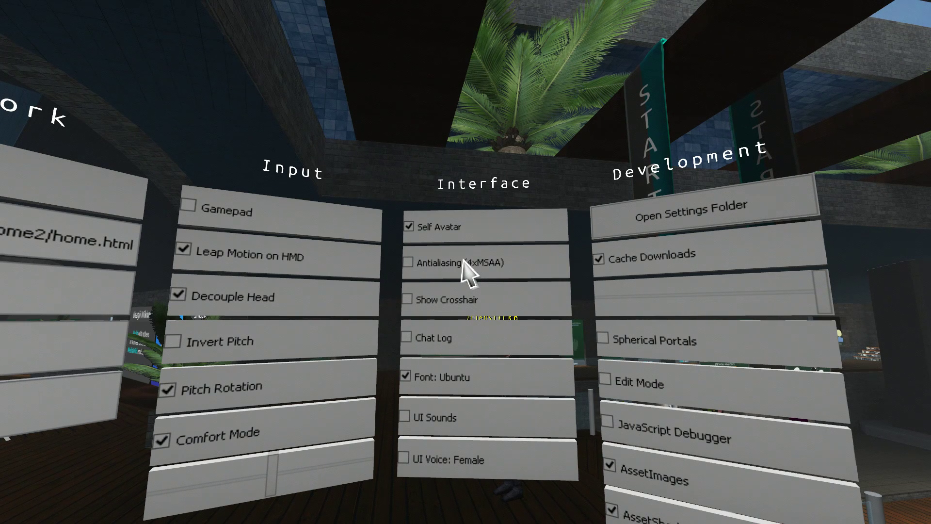
click(410, 262)
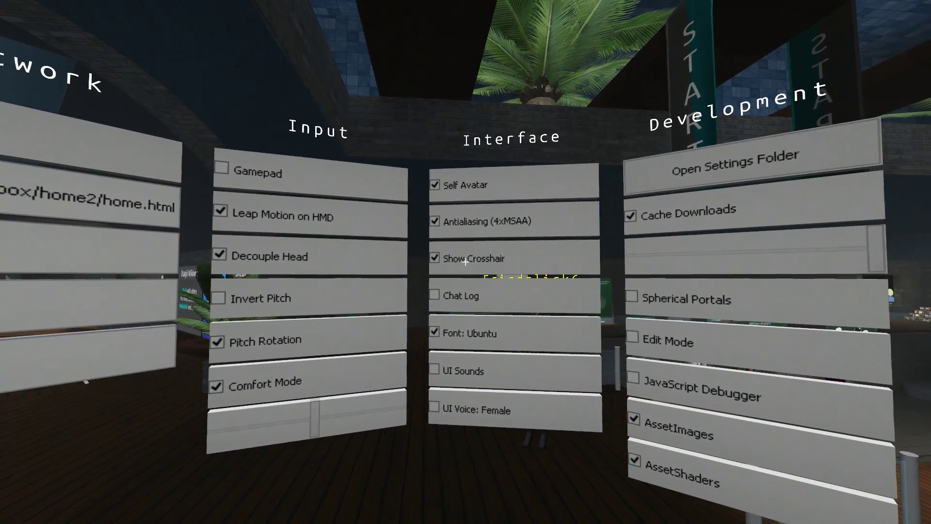
Turn Show Crosshair off and Chat Log on, and return to the world to view the chat text.
click(465, 262)
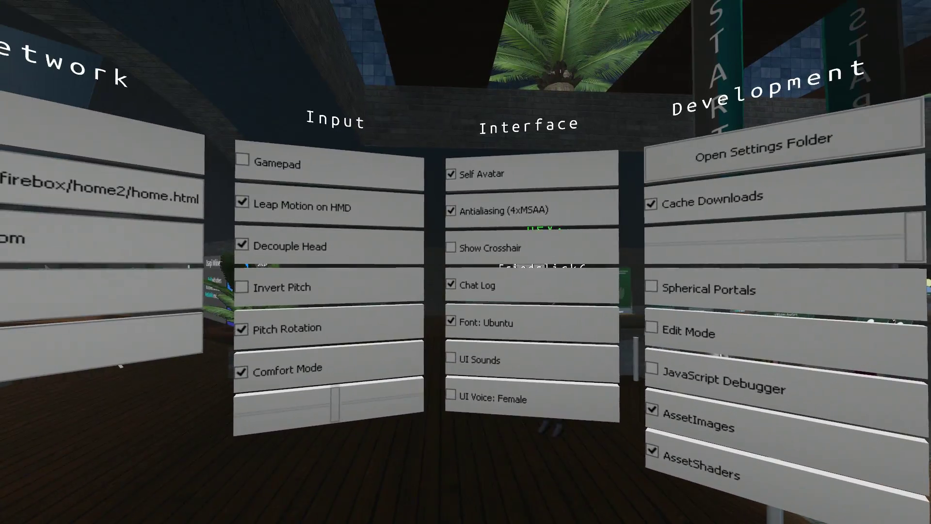
key(Escape)
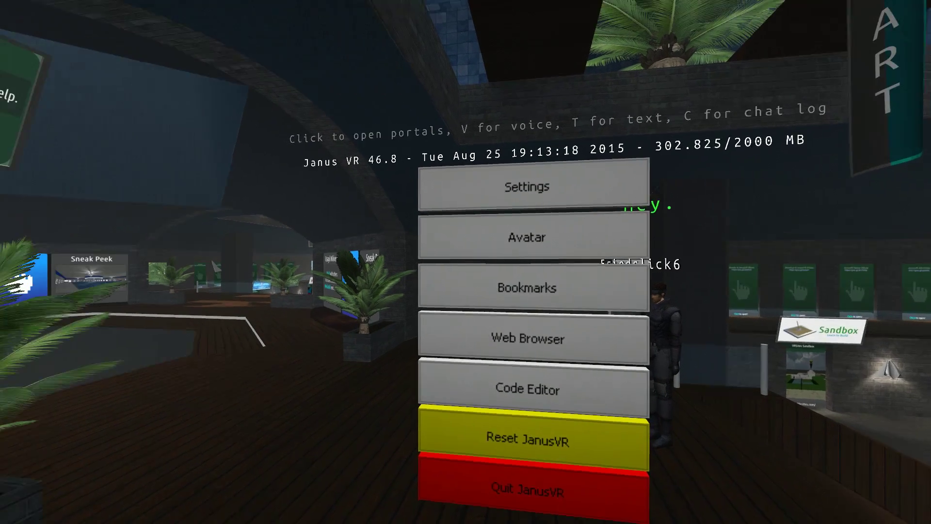
key(Escape)
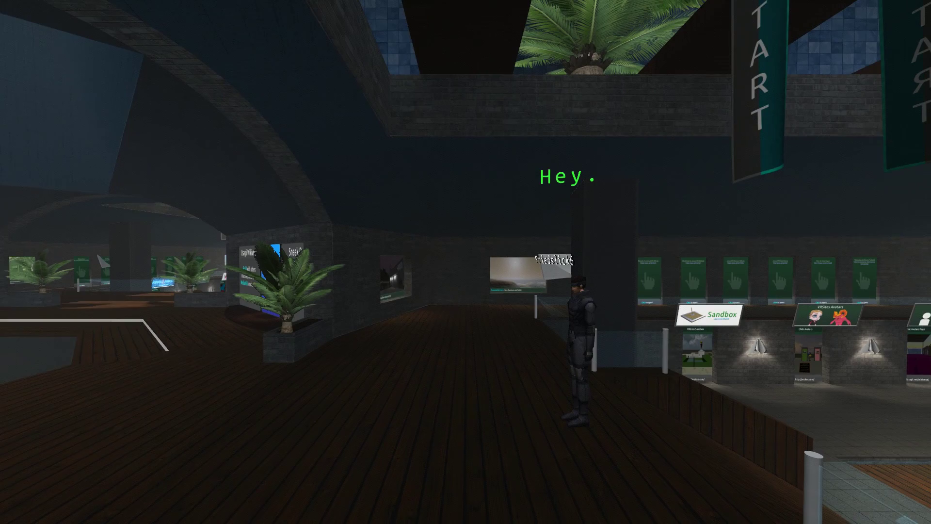
Turn the Font: Ubuntu option off and back on in the Interface settings to compare the fonts.
key(Escape)
click(465, 272)
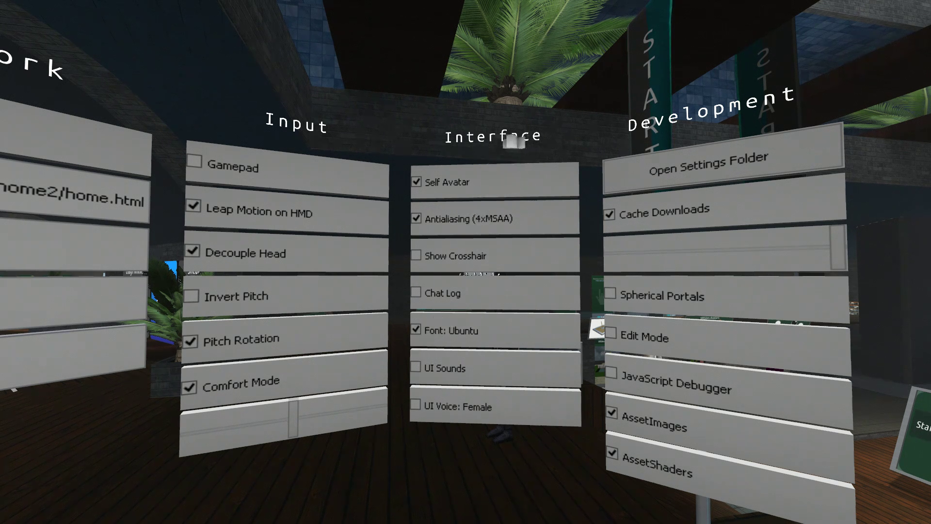
click(416, 330)
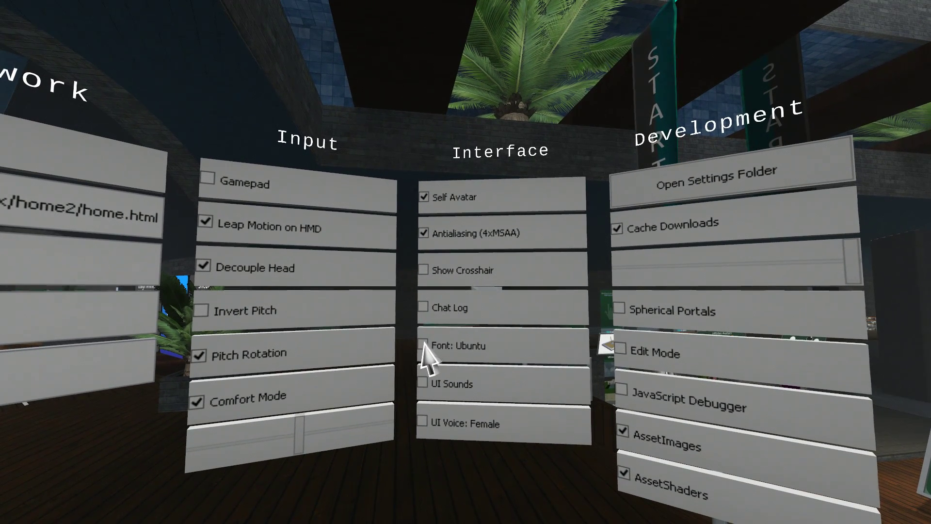
click(422, 345)
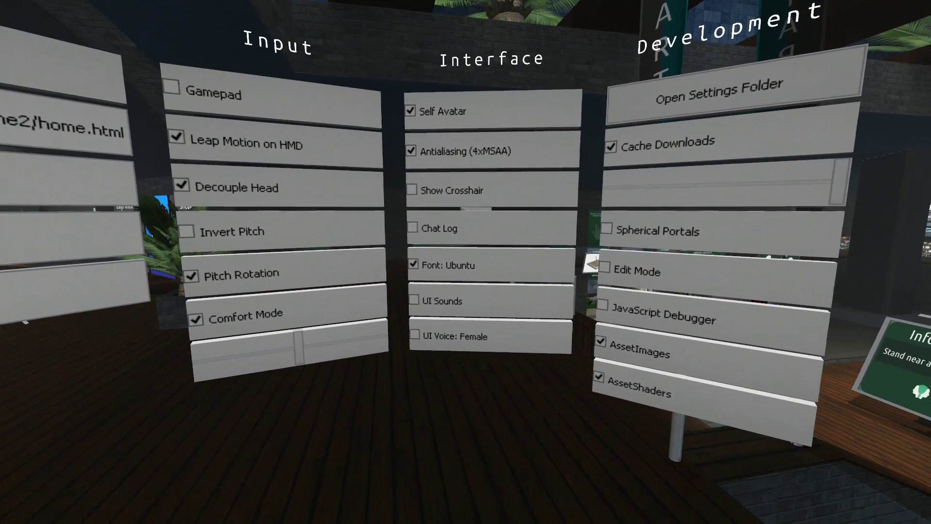
Turn UI Sounds on and try it by opening and closing the settings and the portal URL prompt.
click(416, 310)
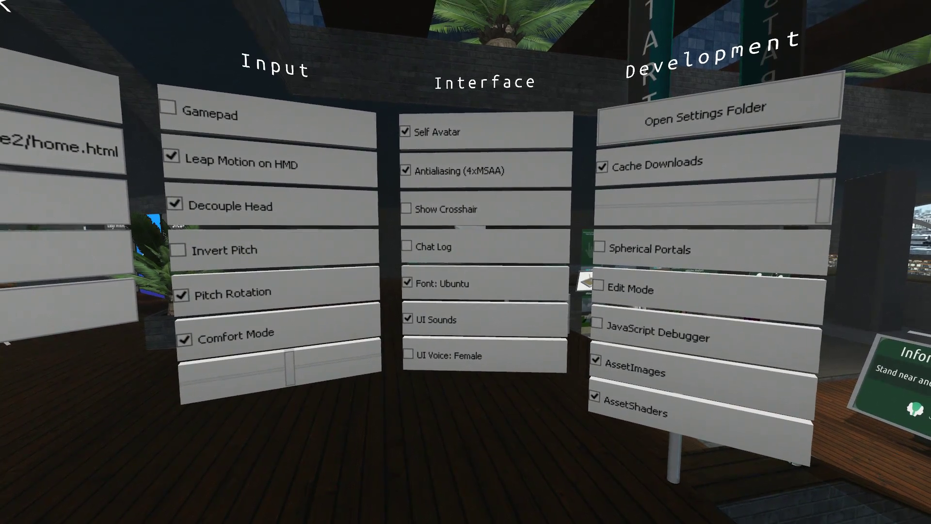
key(Escape)
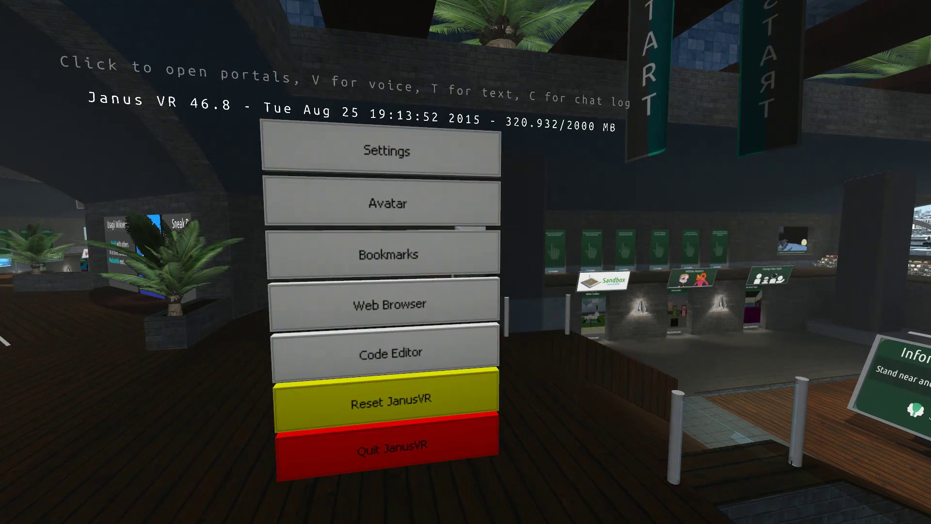
key(Escape)
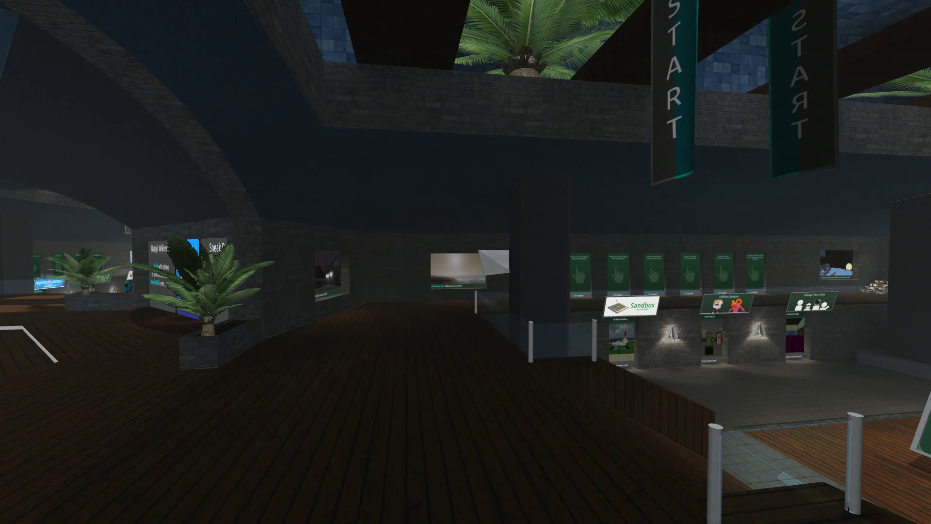
key(Escape)
click(454, 284)
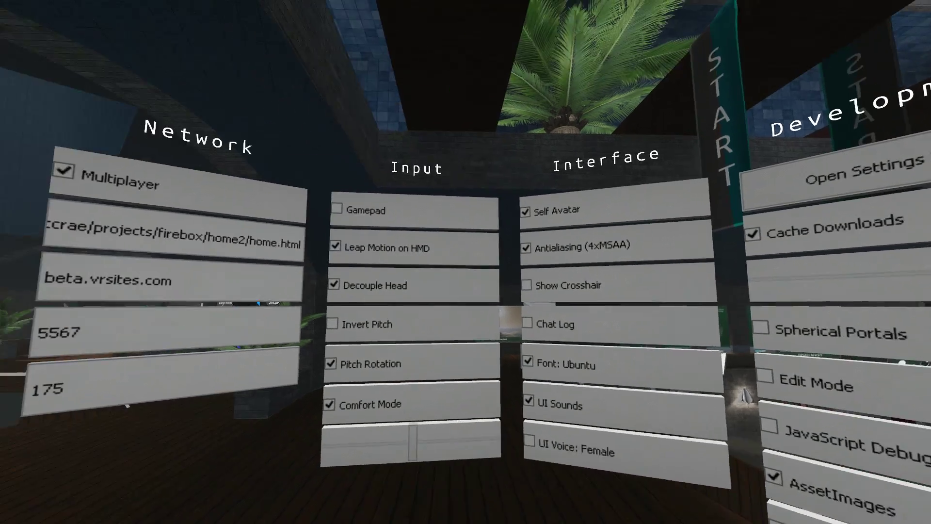
key(Escape)
key(Escape)
key(t)
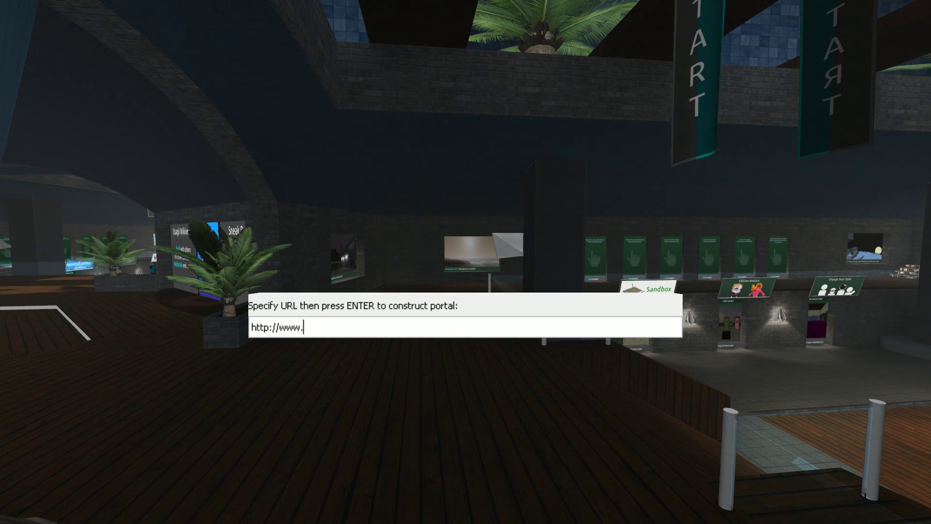
key(Escape)
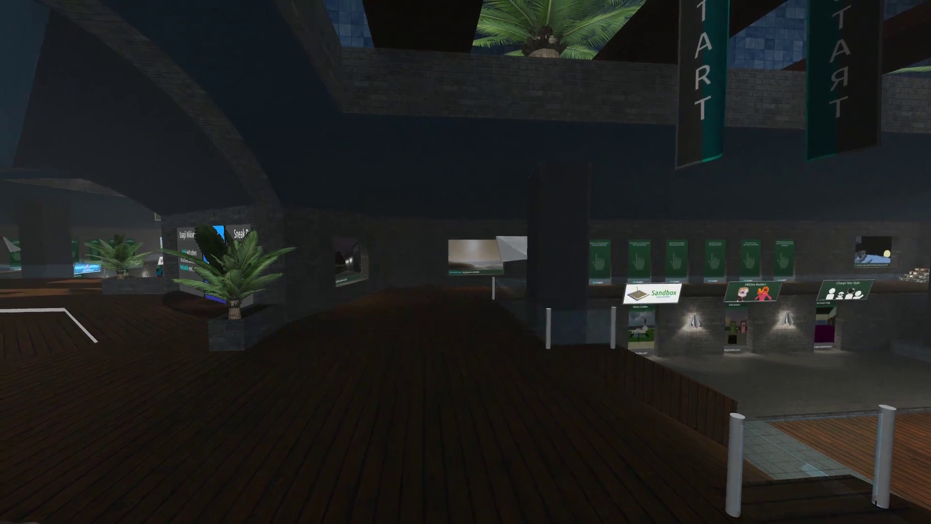
Turn on UI Voice: Female in the Interface settings and try it by opening and closing the portal URL prompt.
key(Escape)
click(461, 291)
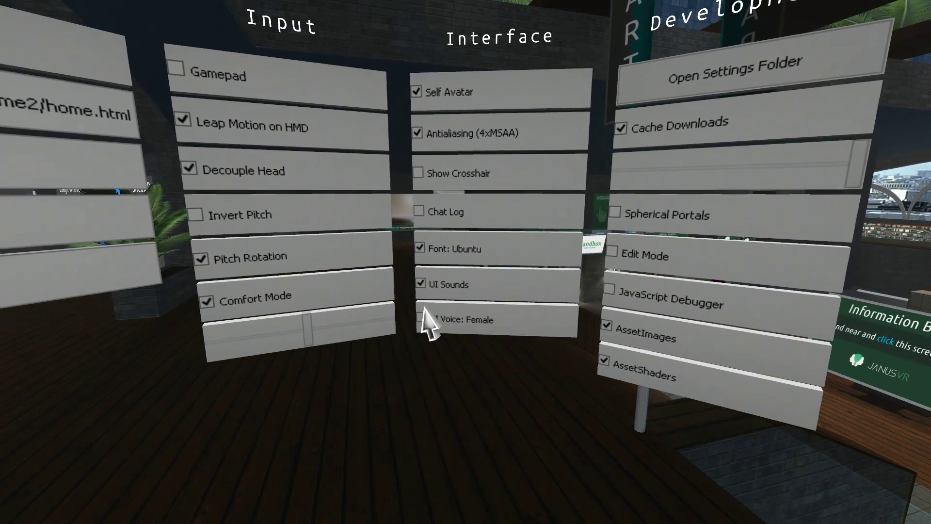
click(421, 320)
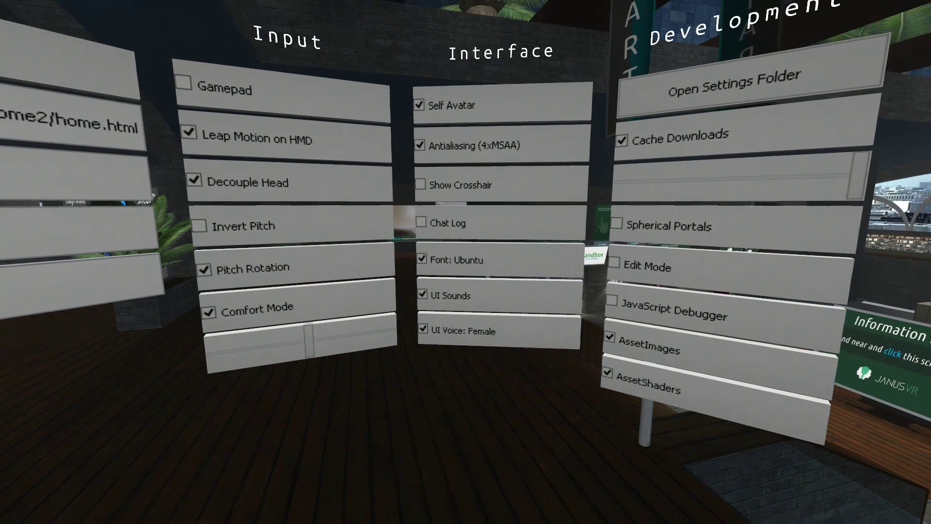
key(Escape)
key(Escape)
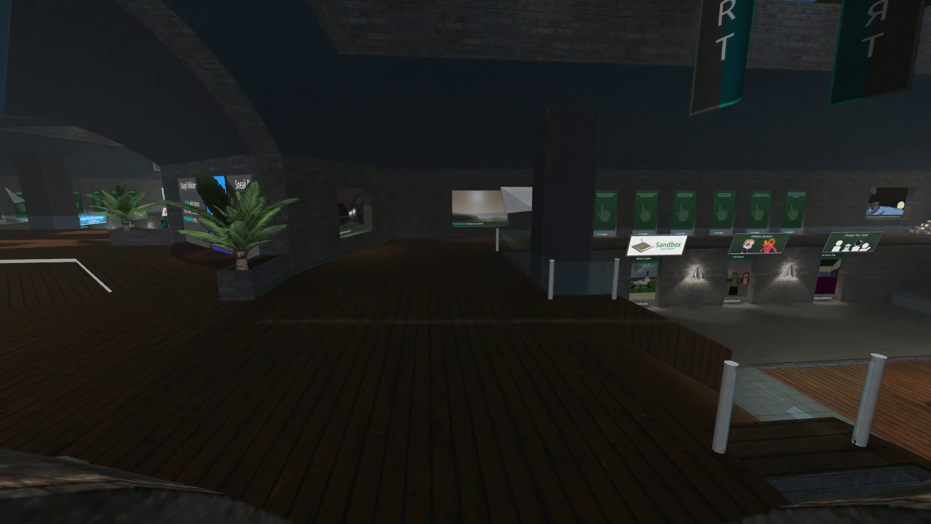
key(ctrl+l)
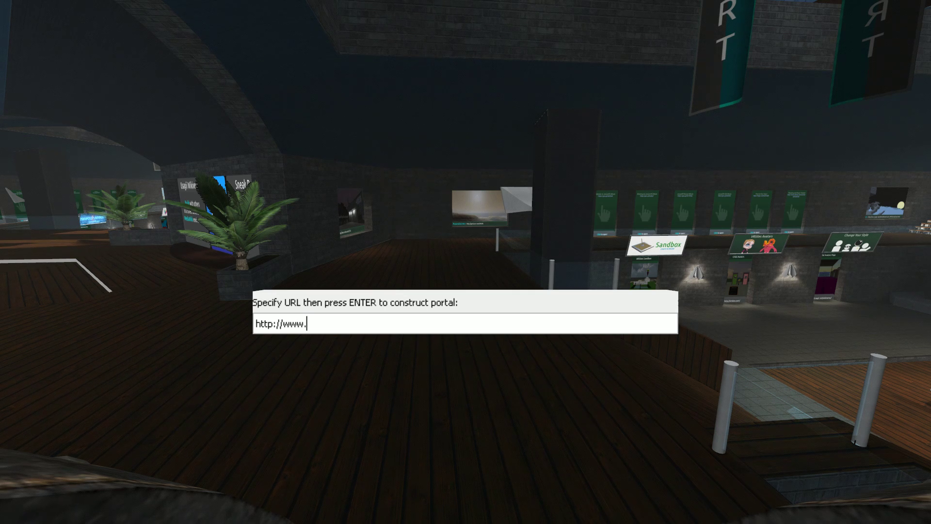
key(Escape)
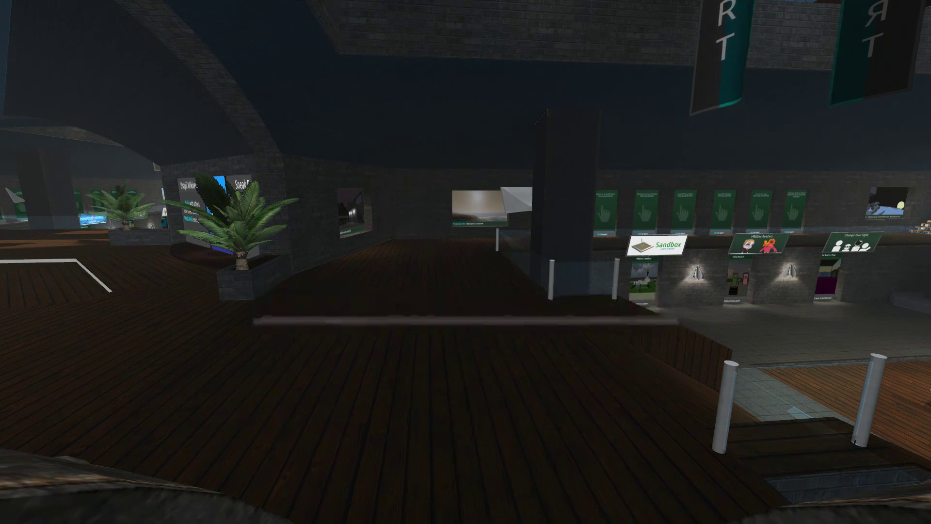
Turn UI Sounds off while keeping UI Voice: Female on, and try the portal URL prompt in the world.
key(Escape)
click(466, 318)
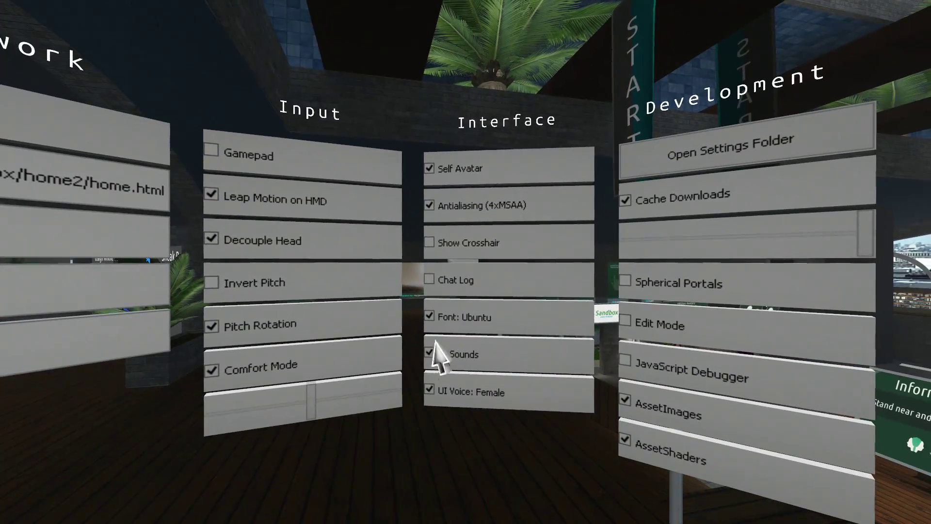
click(433, 358)
right_drag(422, 272, 444, 311)
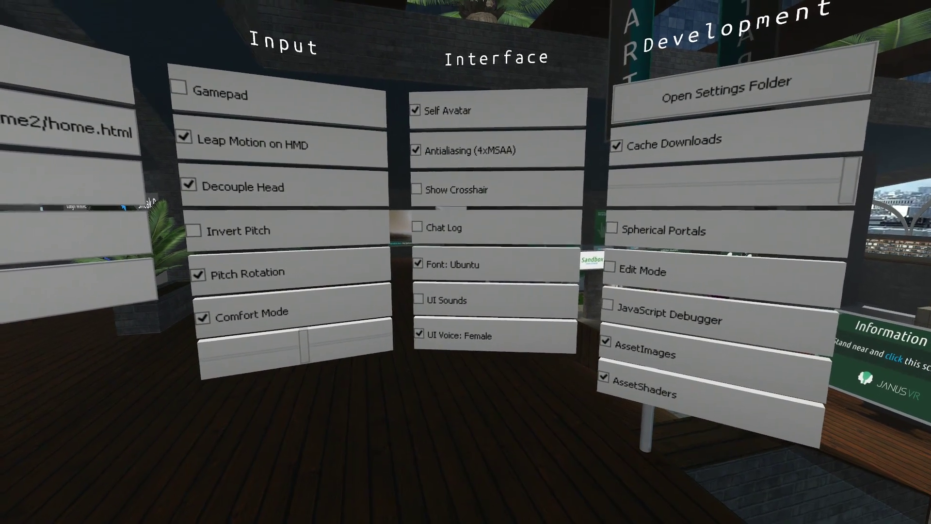
key(Escape)
key(Escape)
key(Tab)
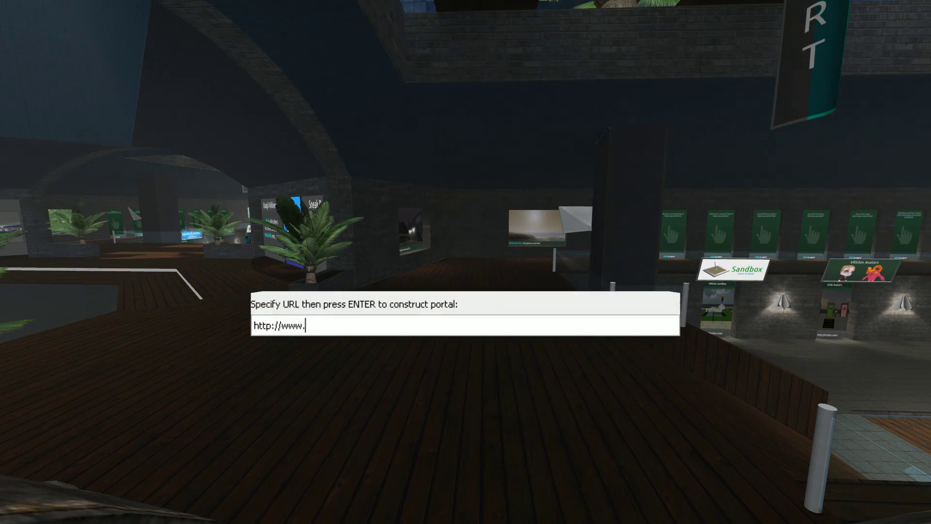
key(Escape)
key(Escape)
key(Escape)
key(Escape)
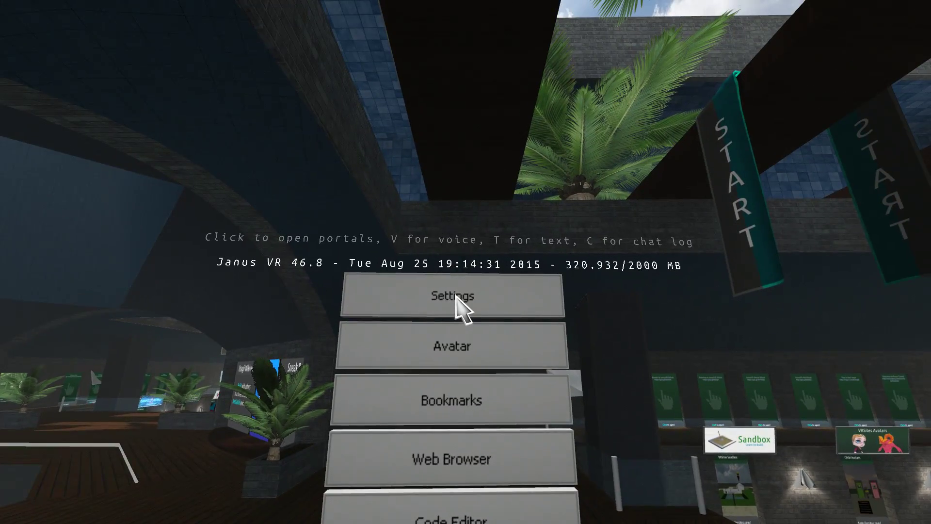
Turn Cache Downloads off and back on in the Development settings.
click(456, 246)
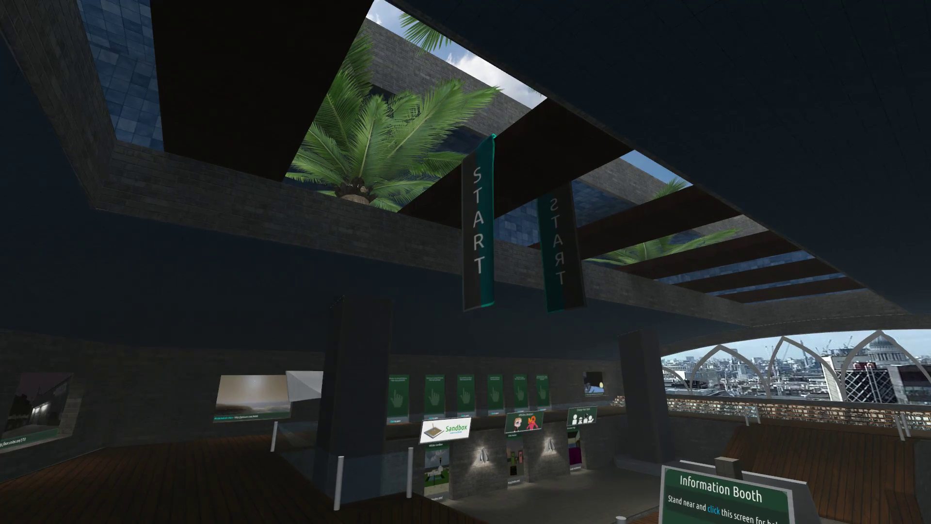
key(Escape)
click(461, 277)
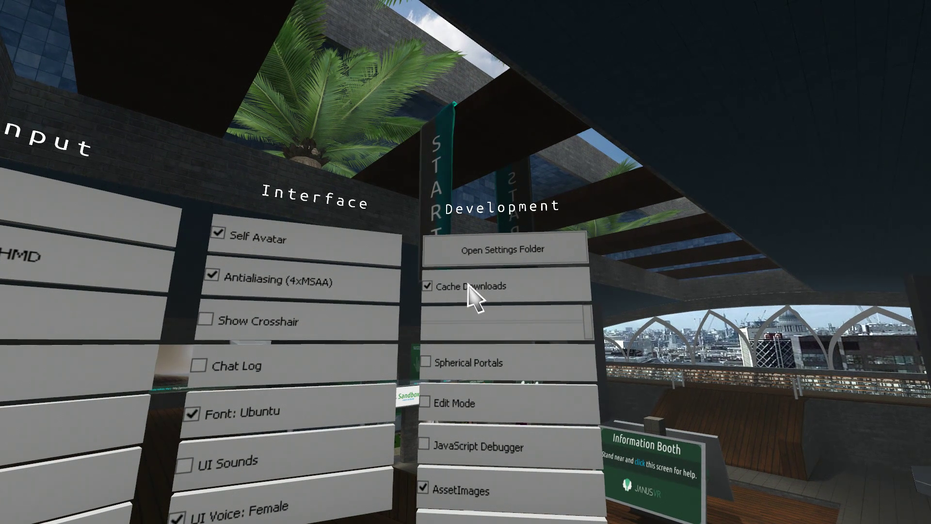
click(469, 287)
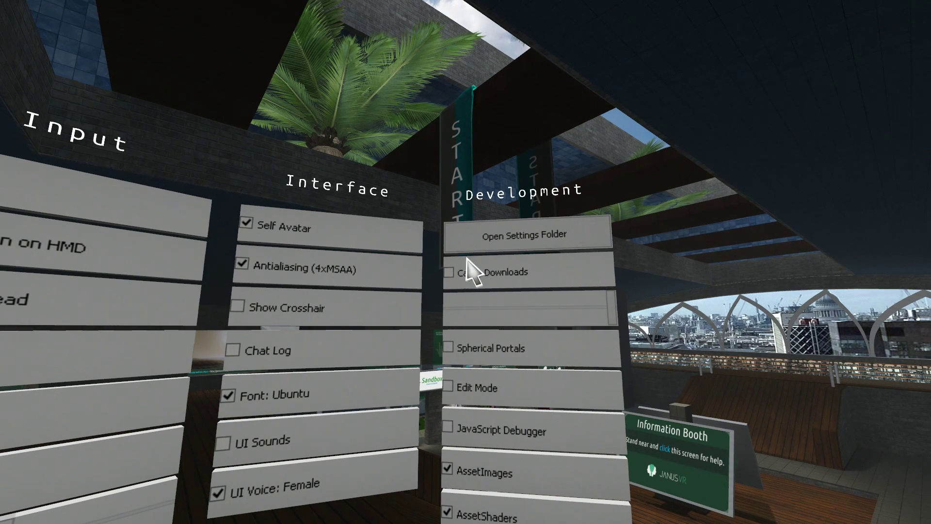
click(452, 273)
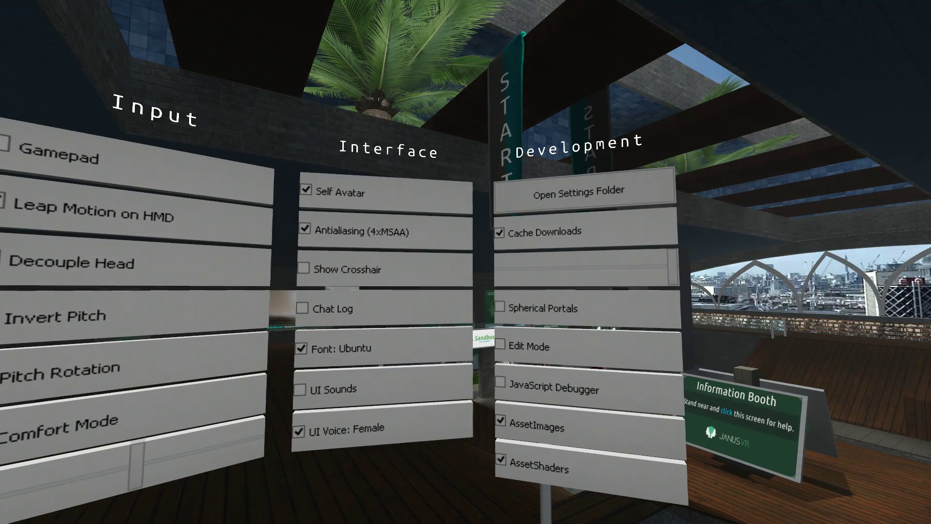
Show the performance statistics overlay and set the memory limit slider below Cache Downloads to 1025 MB.
key(slash)
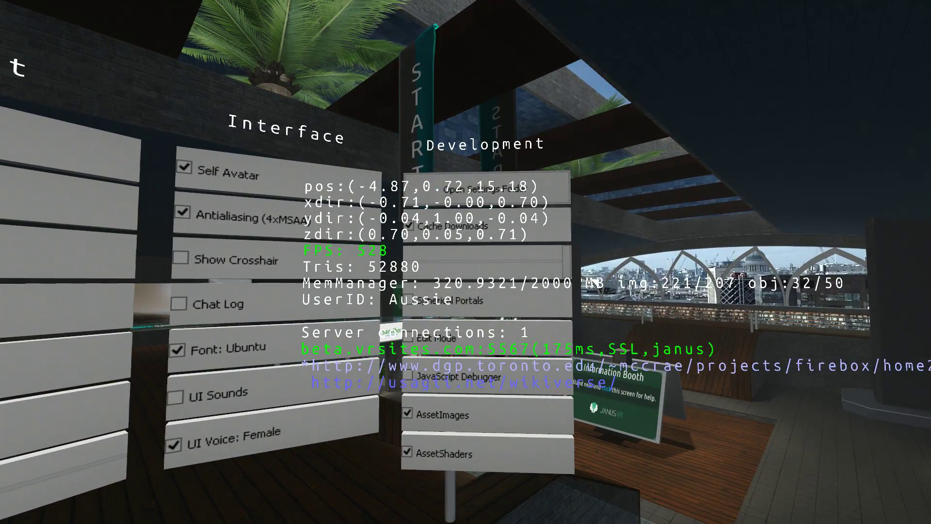
key(backslash)
right_click(466, 262)
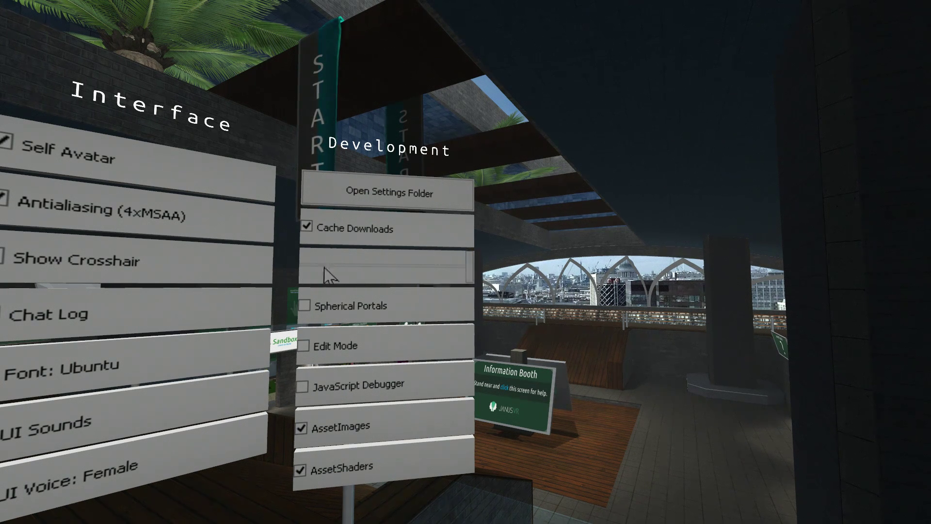
key(F3)
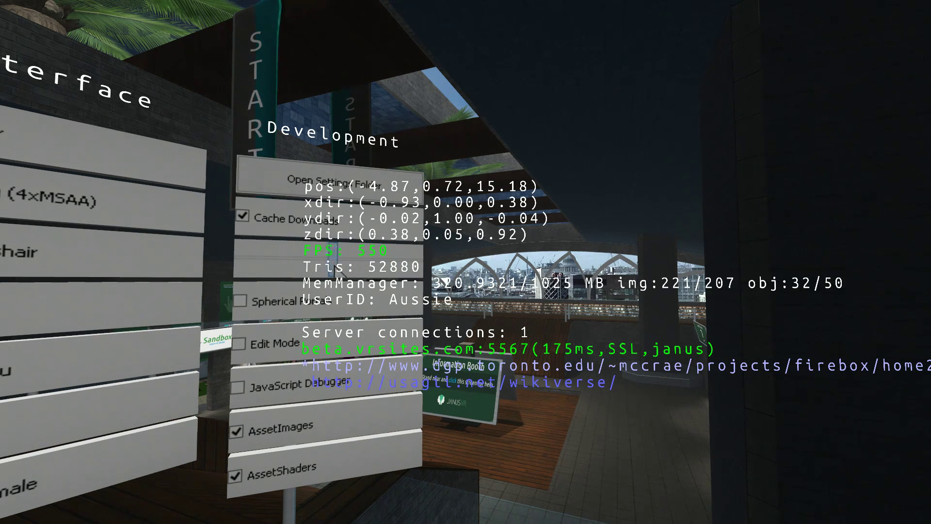
Lower the memory limit slider below Cache Downloads to 100 MB, and raise it to 2000 MB.
drag(349, 275, 240, 275)
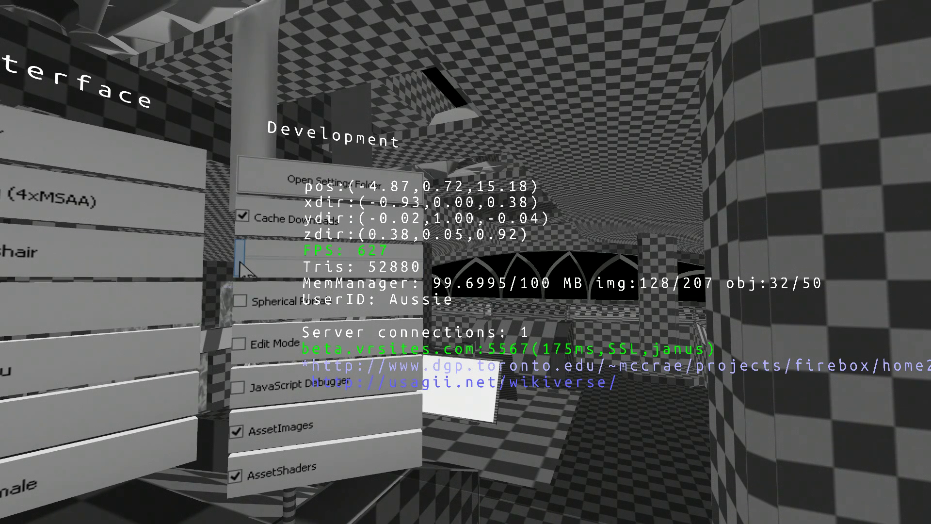
drag(241, 266, 419, 262)
right_drag(359, 259, 307, 288)
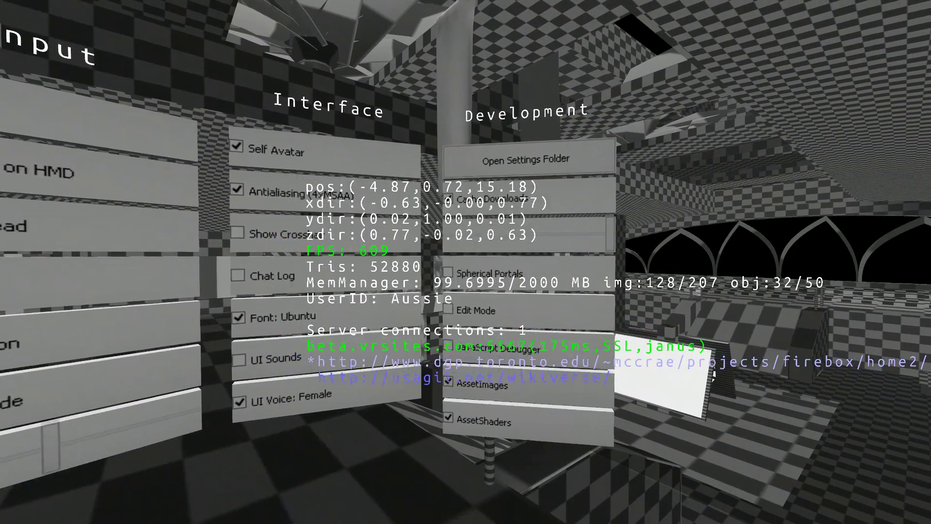
Leave the settings to reload the current world, and hide the performance statistics overlay.
key(Escape)
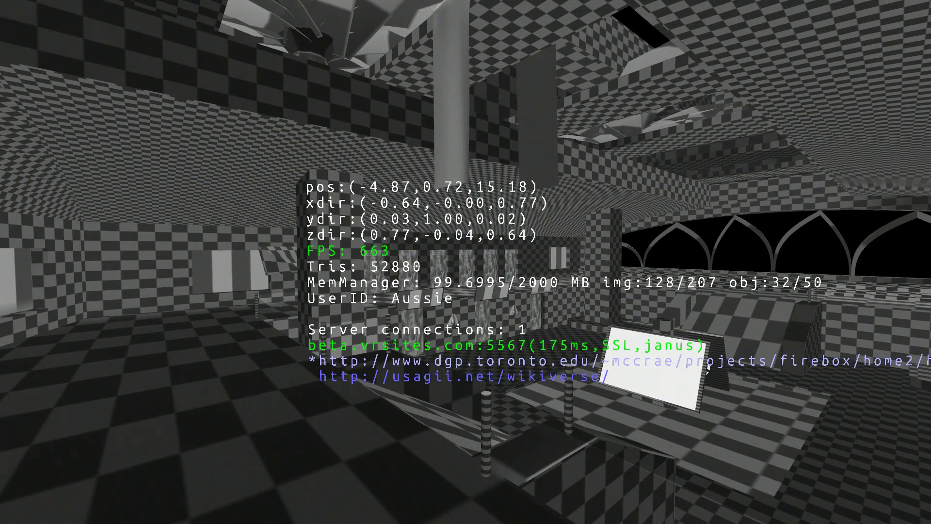
key(F5)
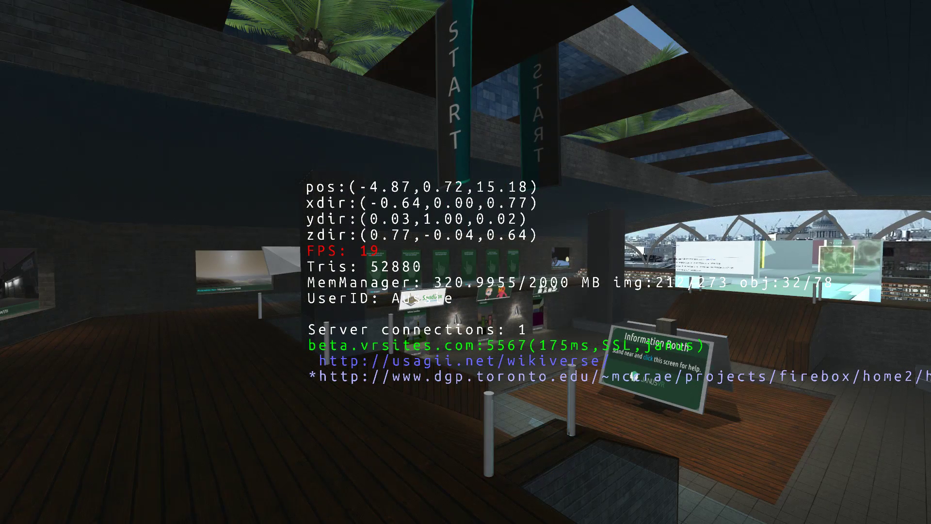
key(slash)
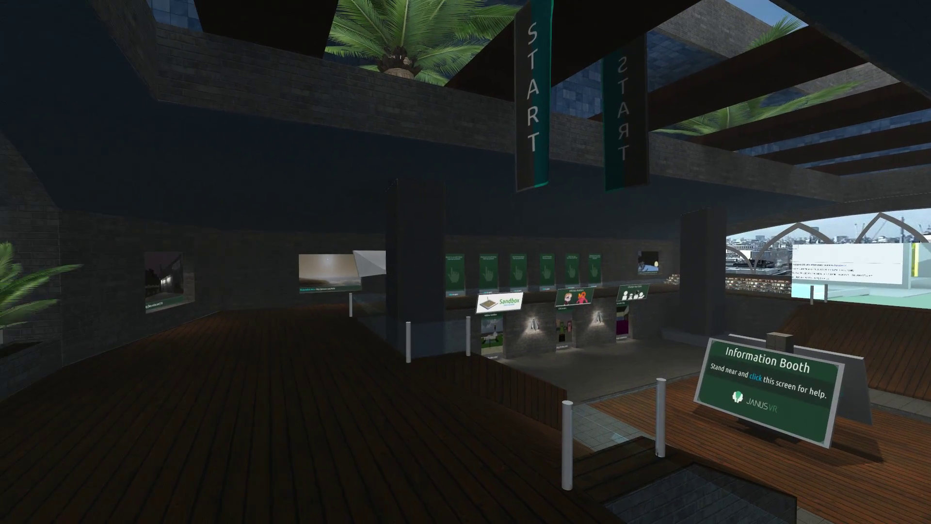
Look over the Interface and Development settings, and walk to the Cinema and Sneak Peek panels.
key(Tab)
click(459, 283)
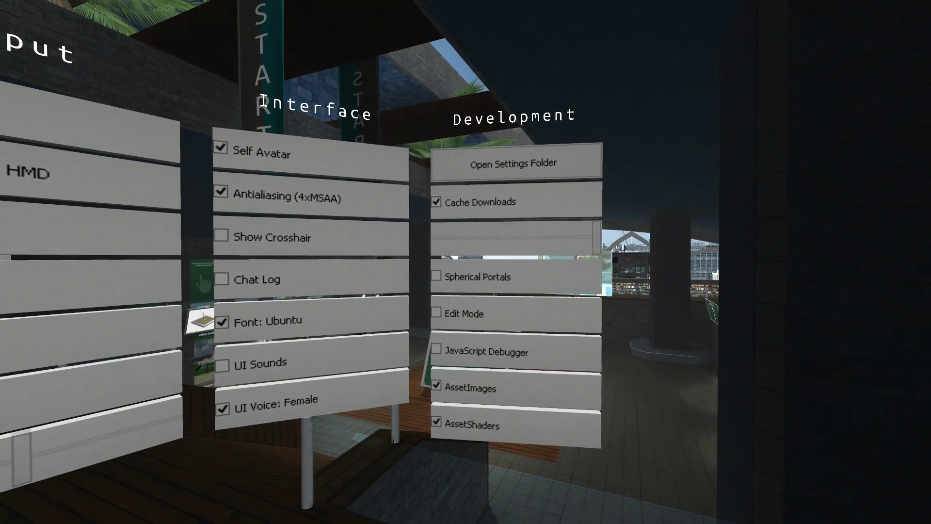
key(Escape)
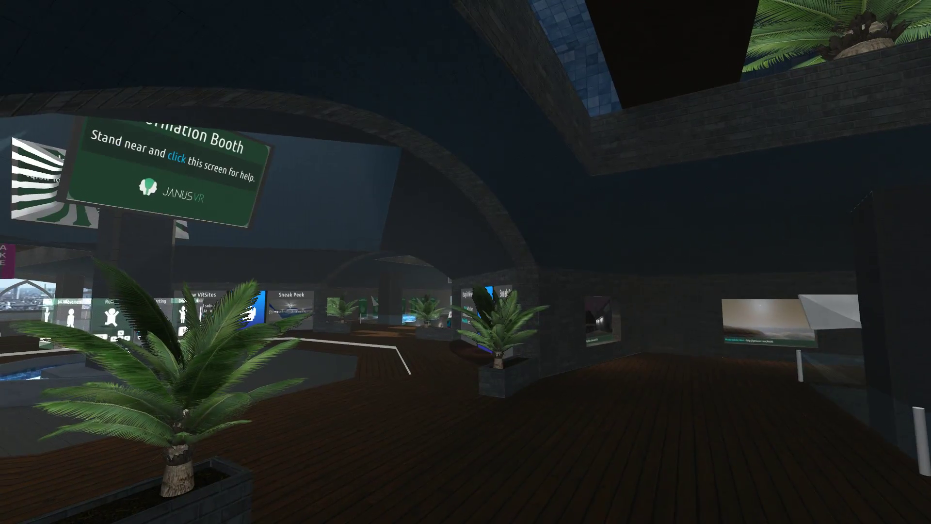
key(w)
key(w)
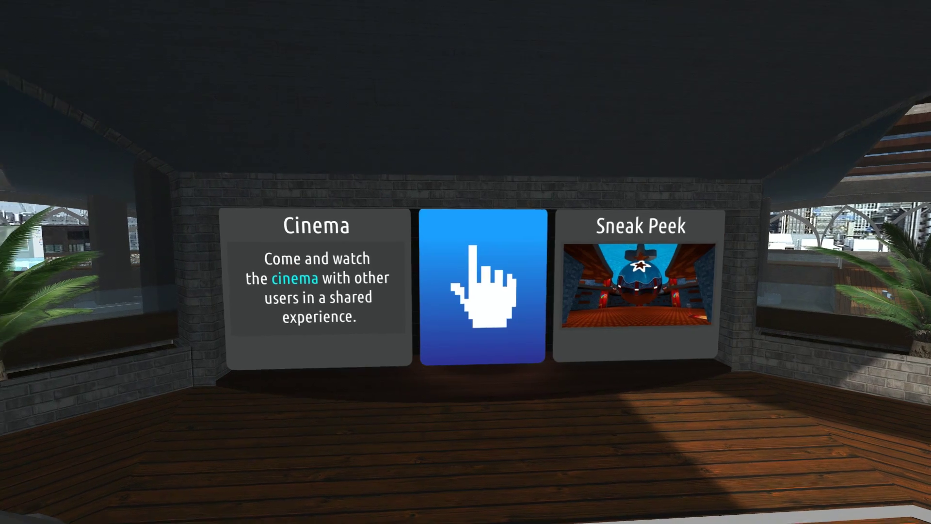
Turn on Spherical Portals in the Development settings.
key(Escape)
click(449, 283)
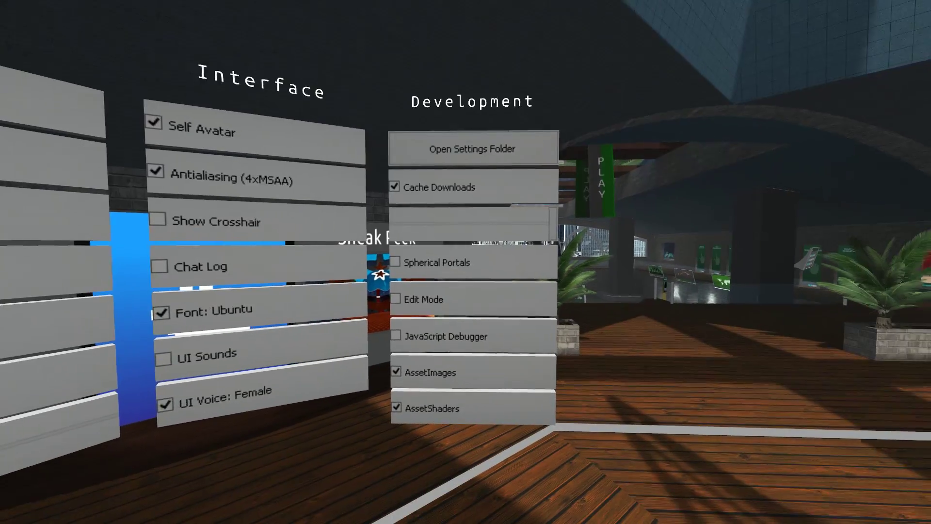
click(416, 258)
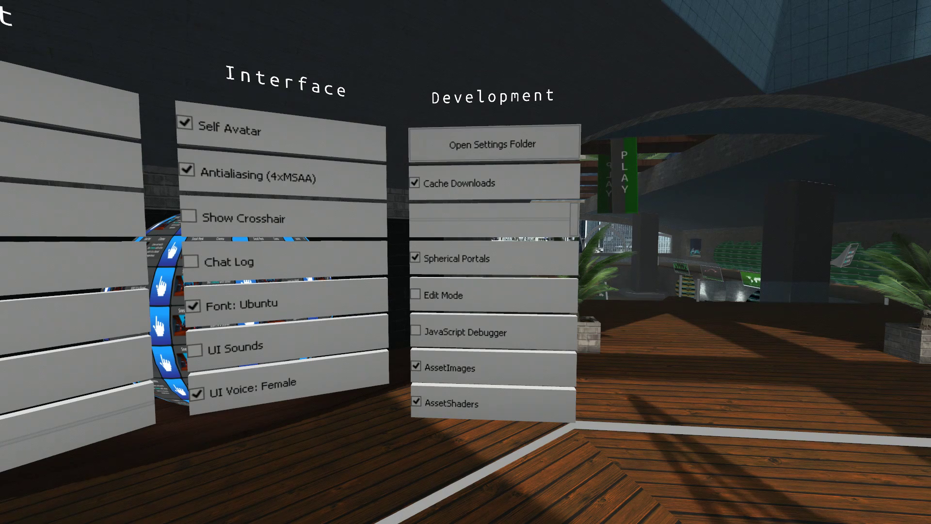
Walk around the lobby and the Play hall to examine the portals in their spherical form.
key(Escape)
key(Escape)
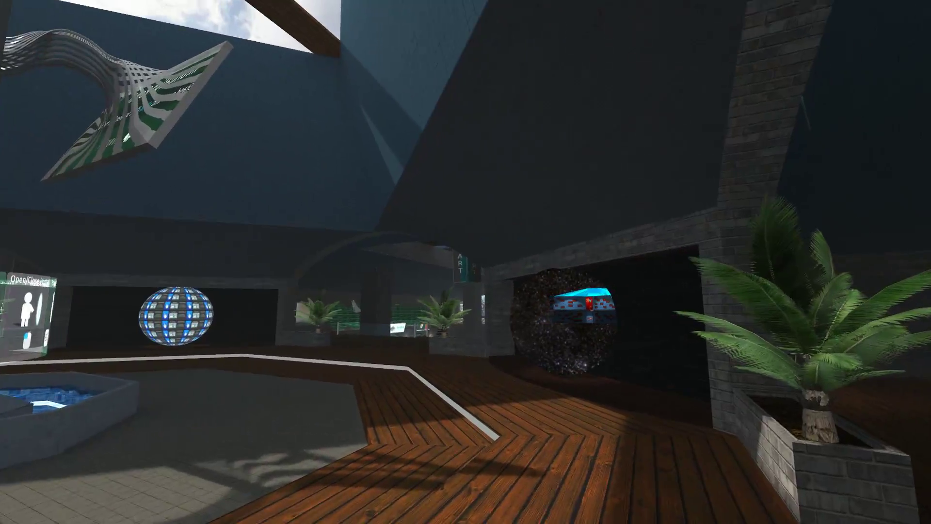
key(w)
key(s)
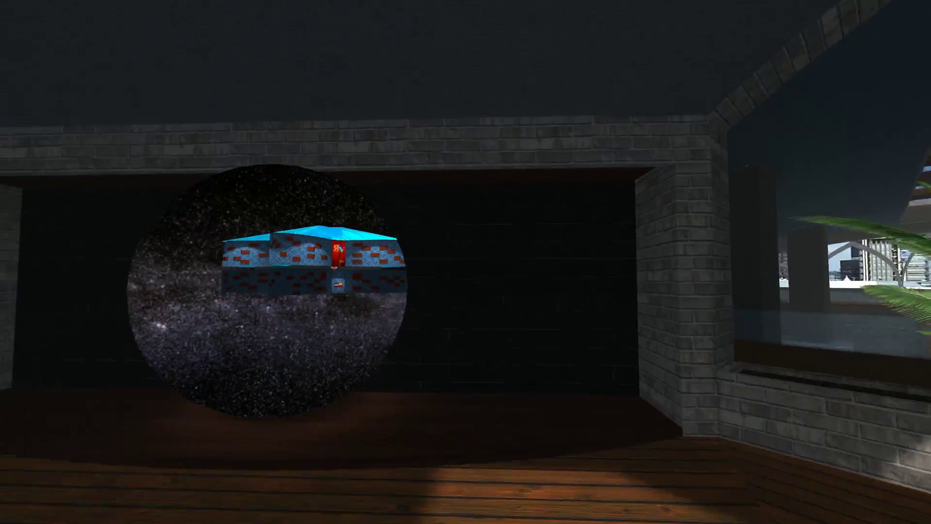
key(w)
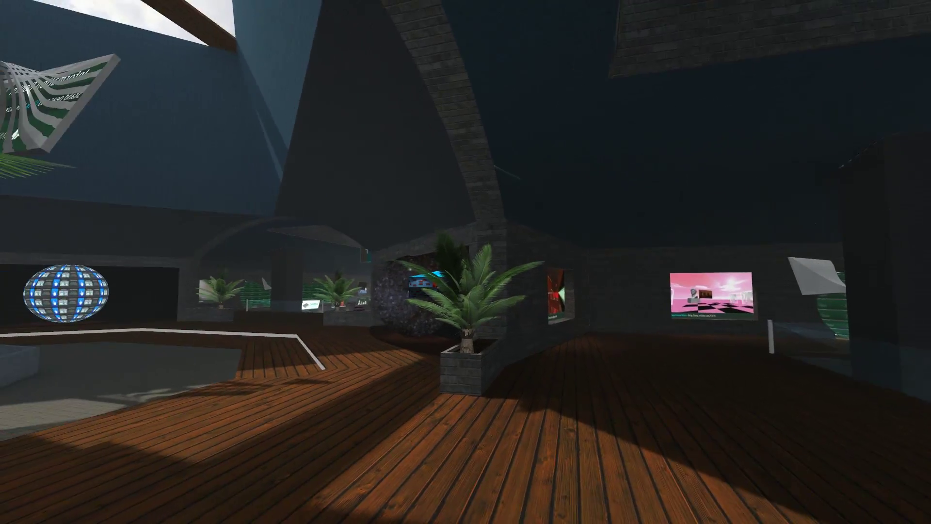
key(w)
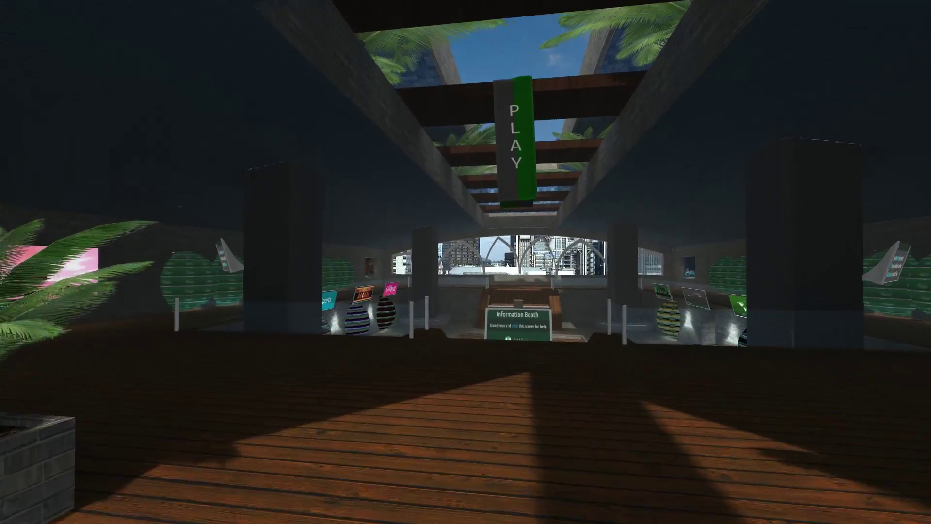
key(w)
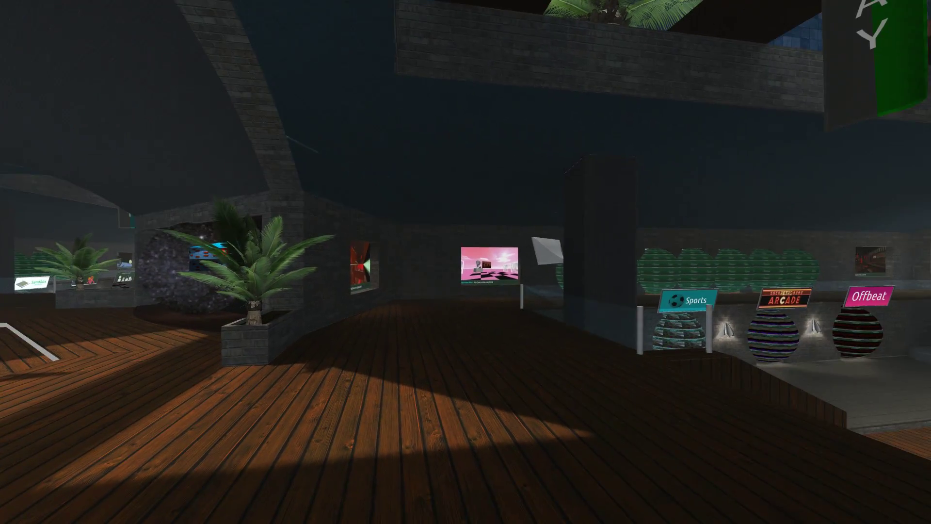
Turn Spherical Portals off and Edit Mode on in the Development settings.
key(Escape)
click(435, 257)
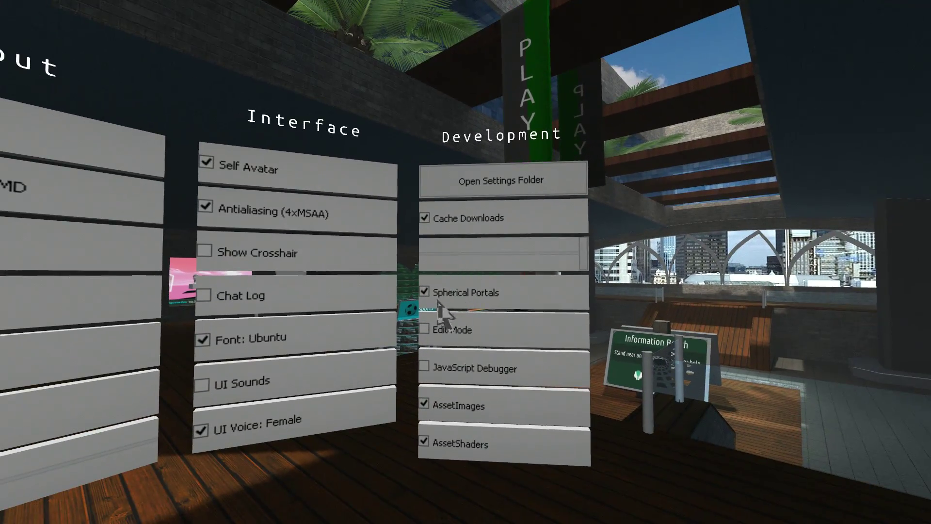
click(426, 290)
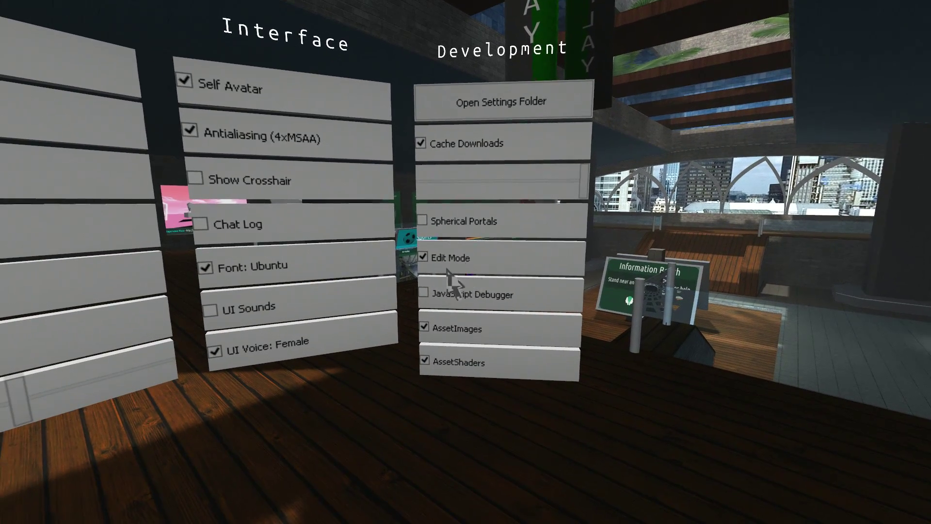
click(422, 257)
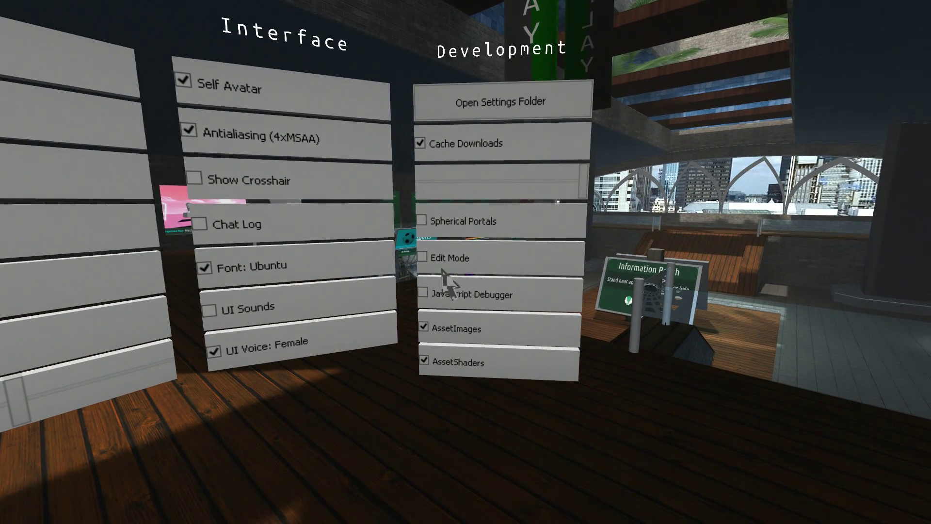
click(423, 257)
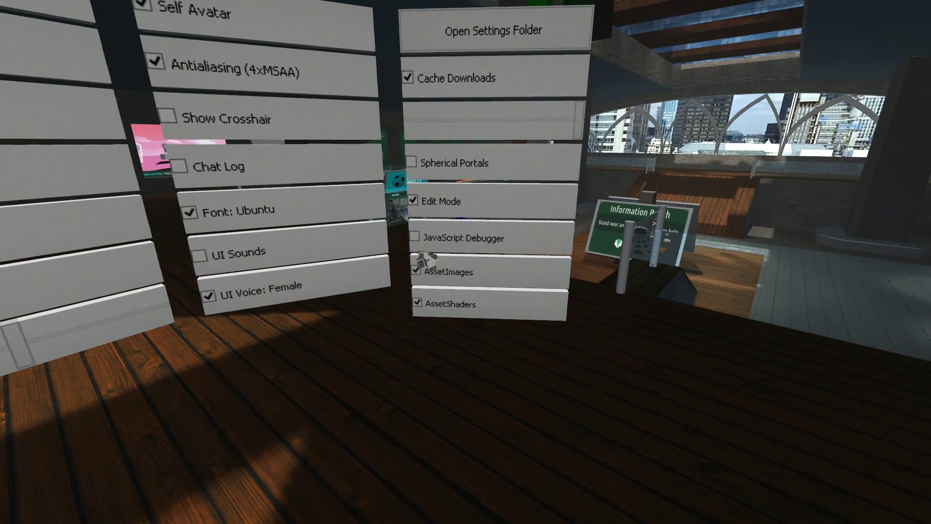
Turn JavaScript Debugger on and back off in the Development settings.
click(417, 237)
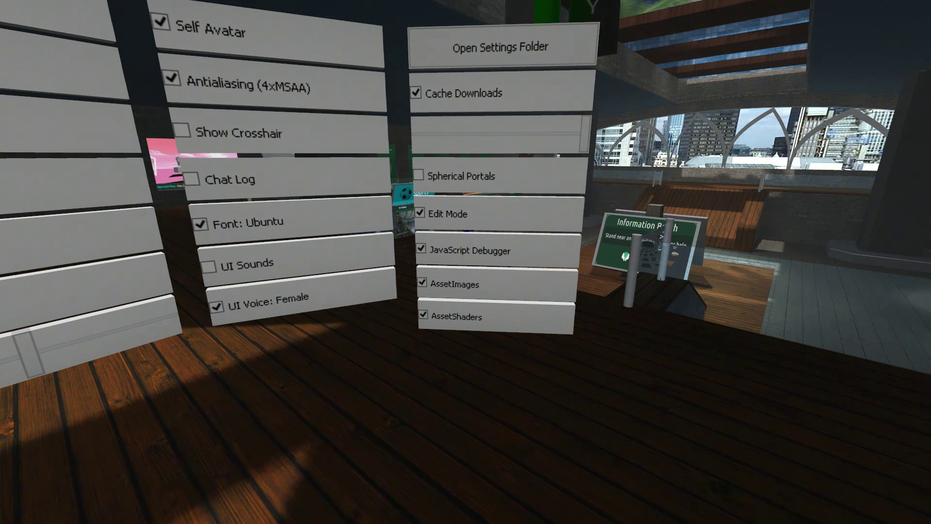
key(s)
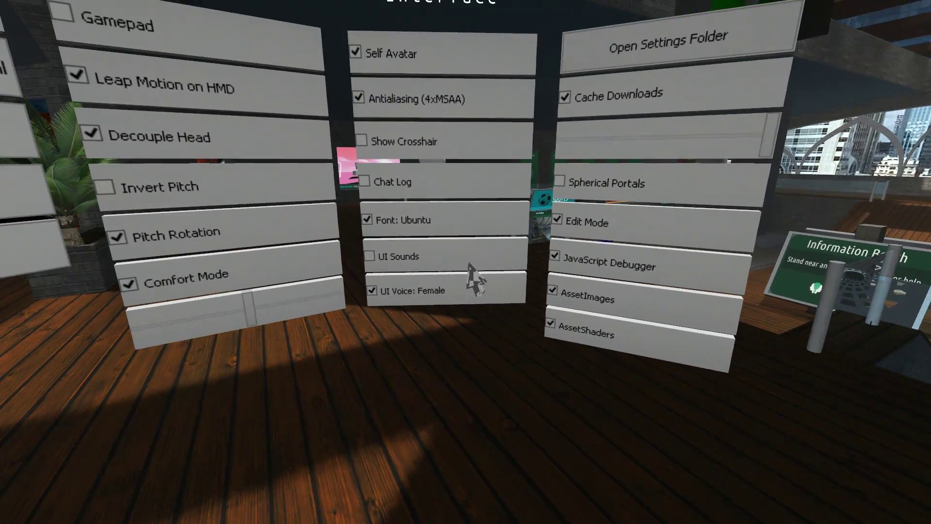
click(563, 261)
key(s)
key(w)
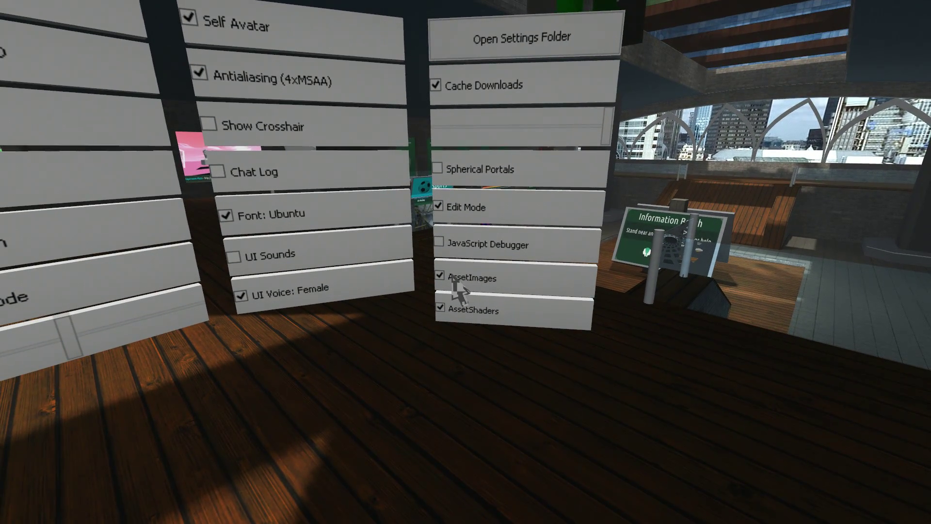
Turn AssetImages off and back on in the Development settings, and reopen the settings from beside the fountain.
click(440, 278)
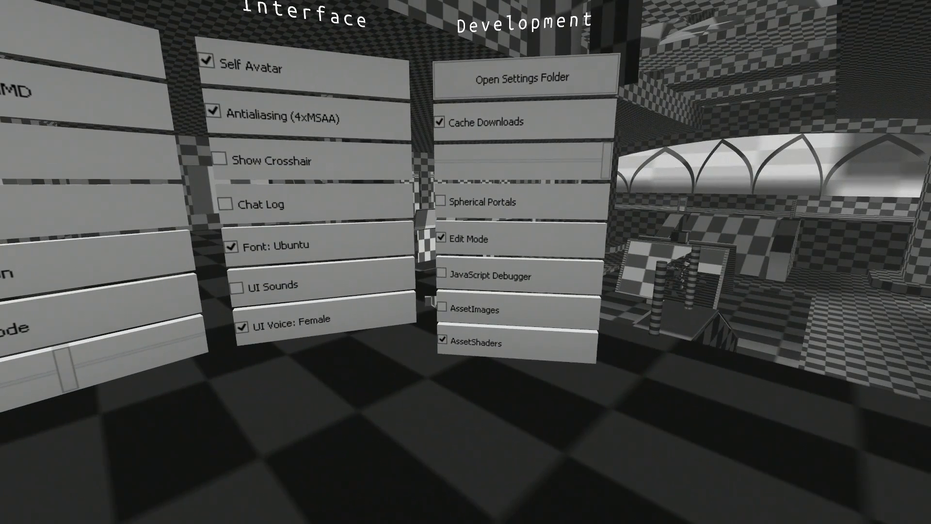
click(443, 308)
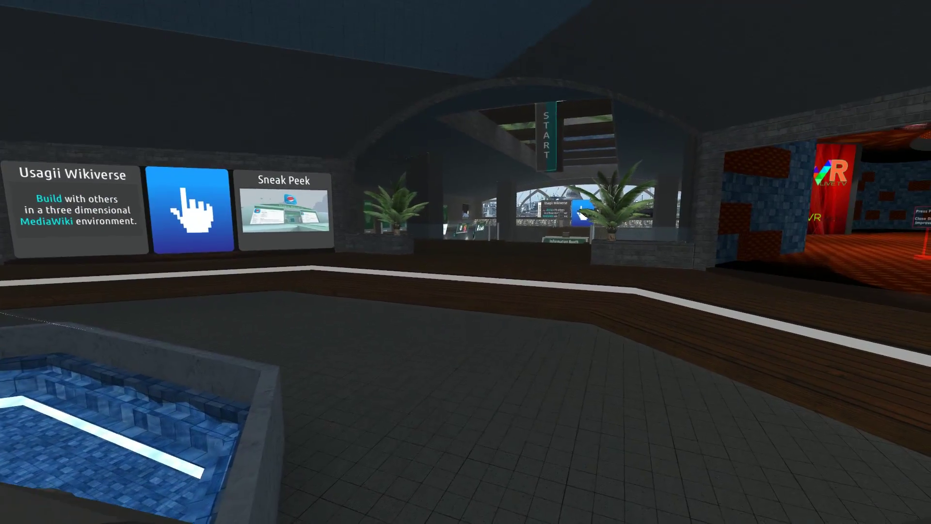
key(Escape)
click(462, 270)
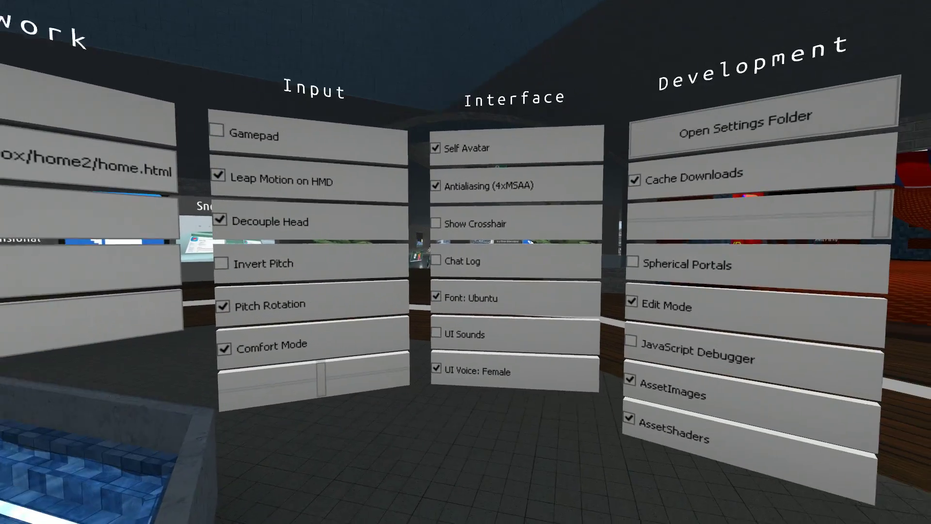
Leave the settings and walk across the lobby toward the Play hall.
key(Escape)
key(Escape)
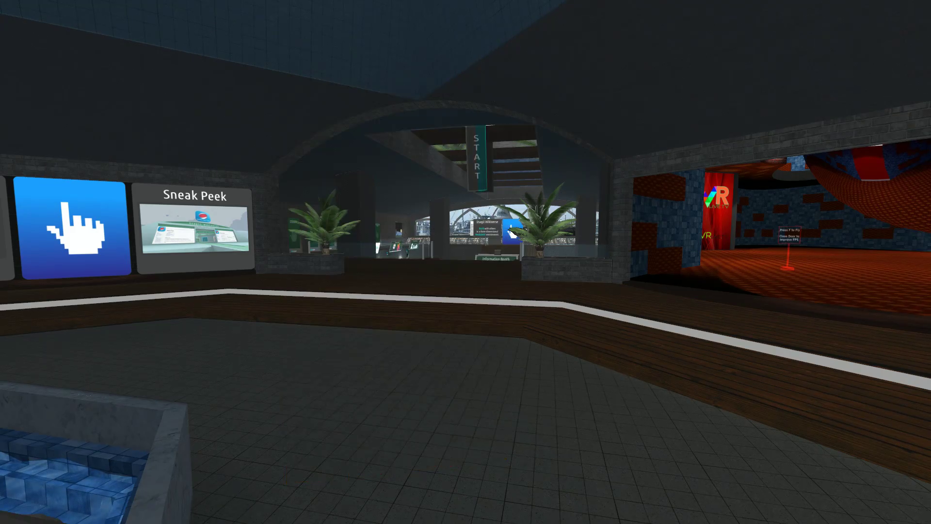
key(w)
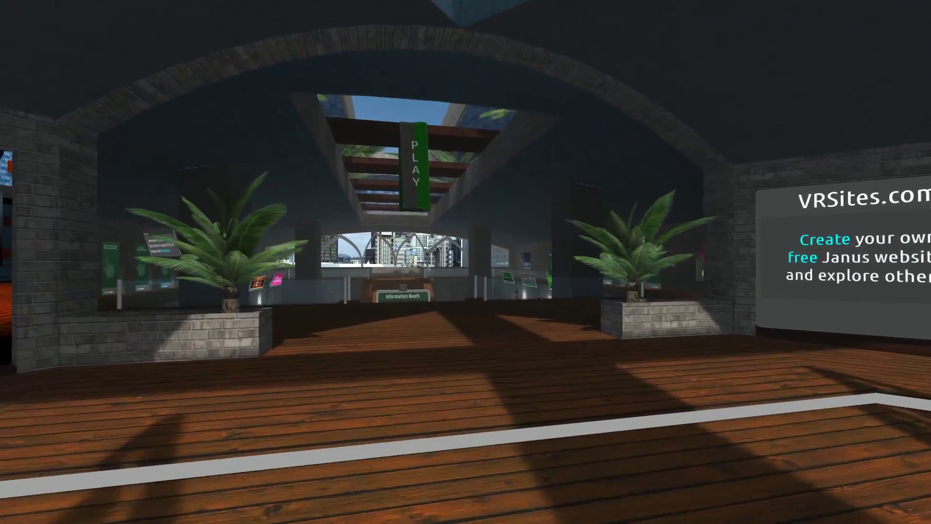